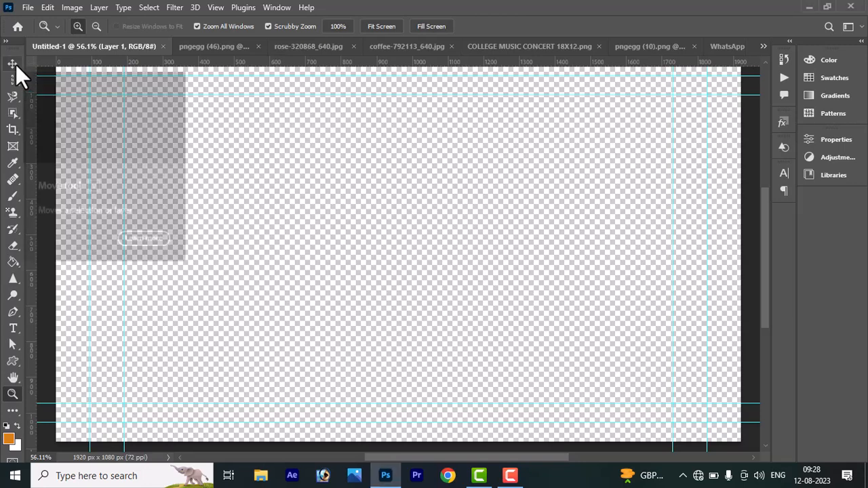
Step: Look through the open pngegg (46), college music concert, pngegg (10) and WhatsApp hiring images
left_click(217, 48)
left_click(448, 210)
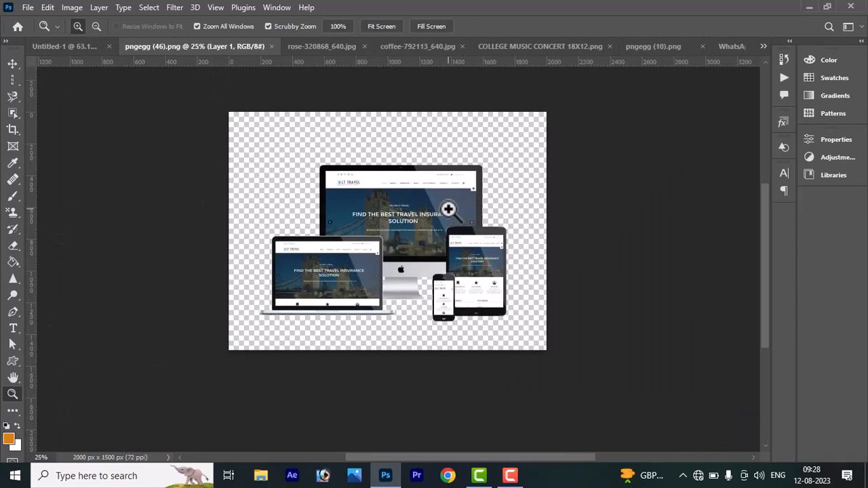
left_click(446, 207)
left_click(419, 206)
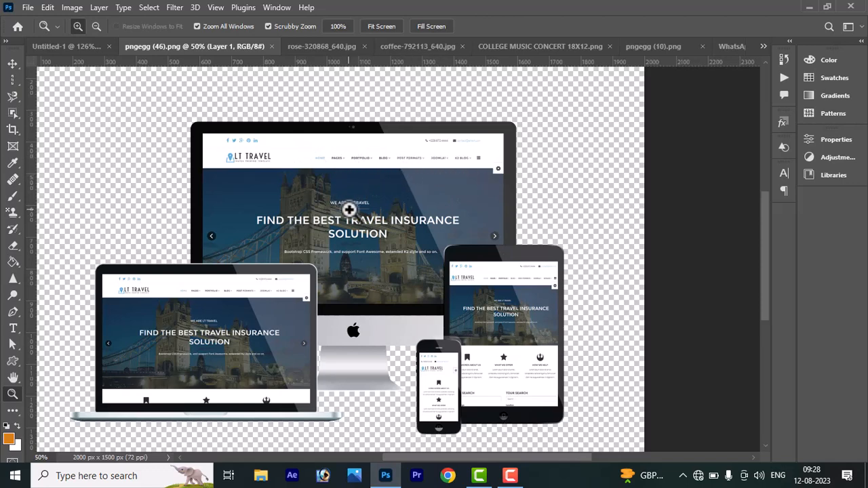
left_click(532, 46)
left_click(443, 211, "alt")
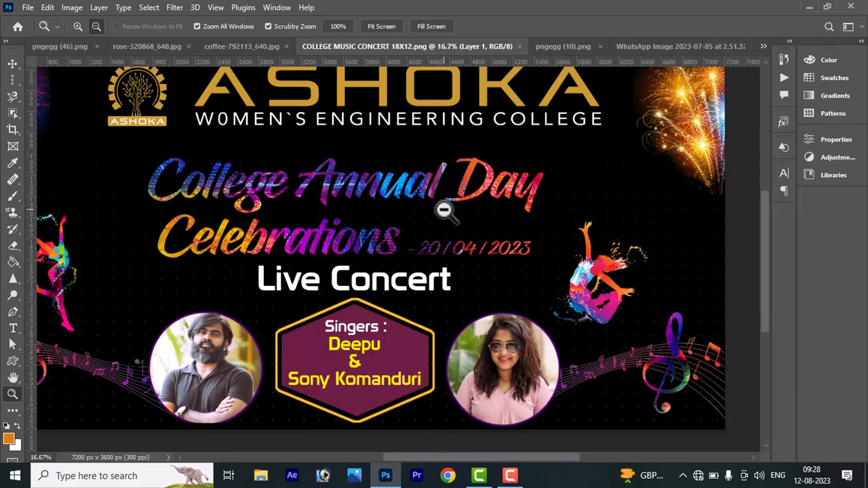
left_click(381, 173, "alt")
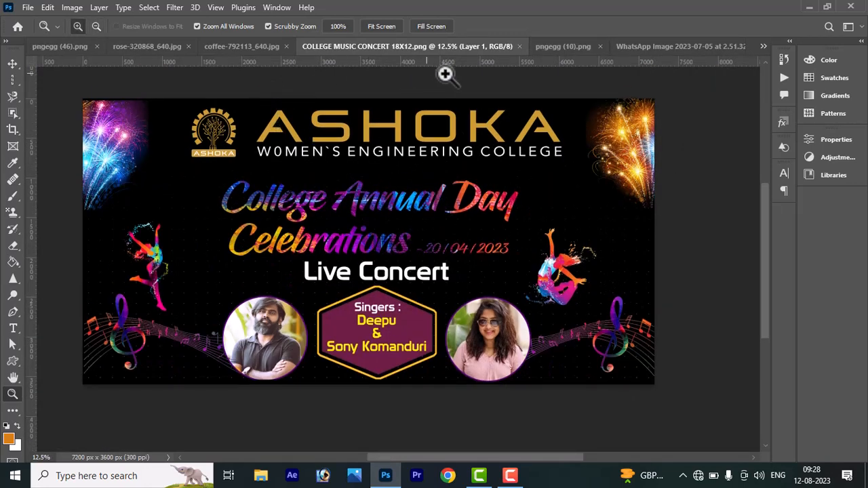
left_click(580, 47)
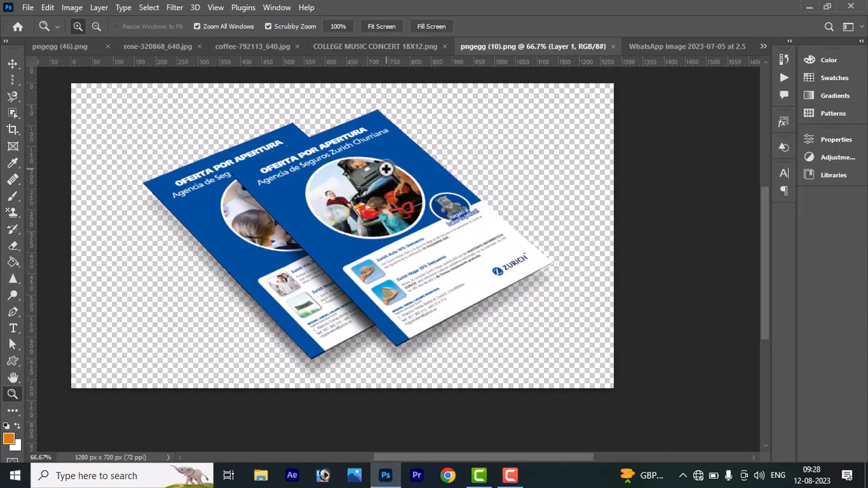
left_click(683, 48)
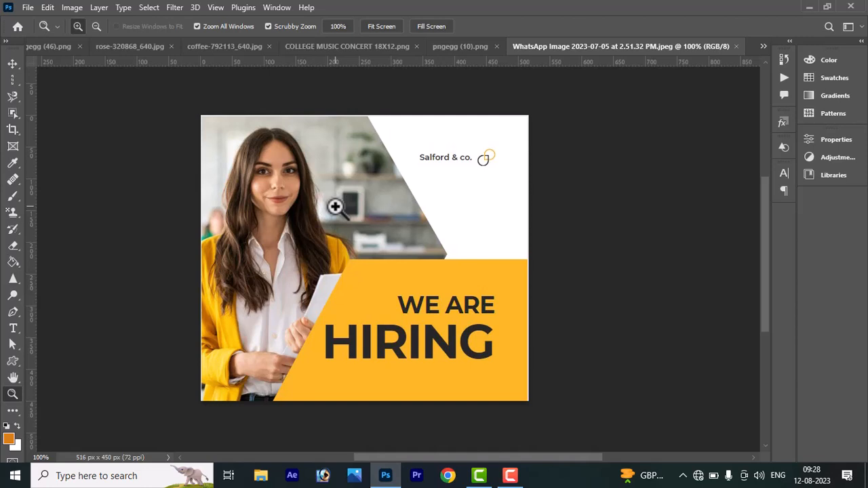
left_click(12, 63)
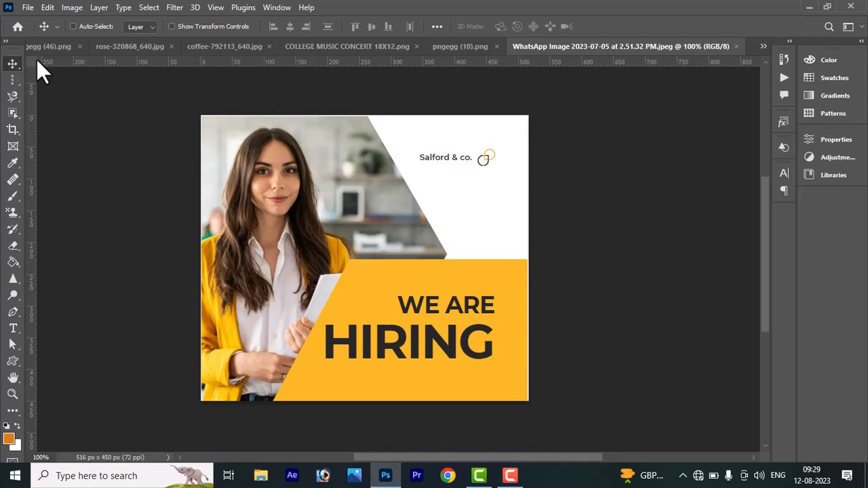
scroll(518, 169, "up", 1)
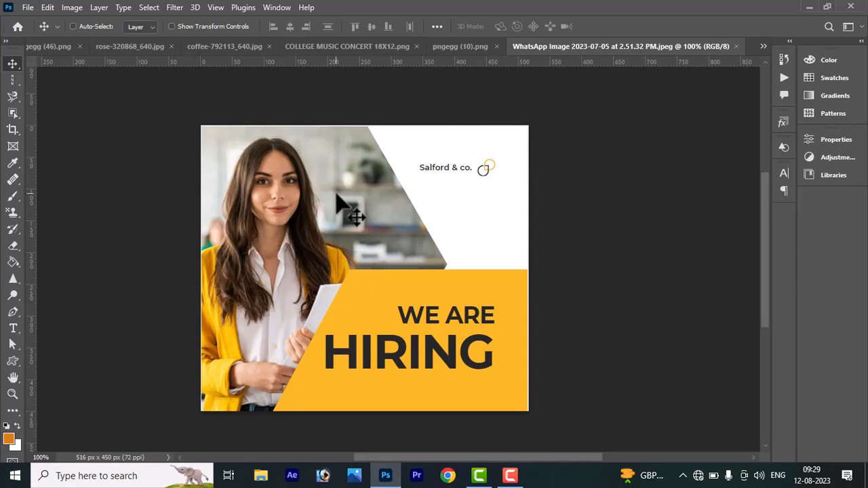
Step: Return to the Untitled-1 document with its whole canvas in view at 50% and show the Layers panel
left_click(762, 46)
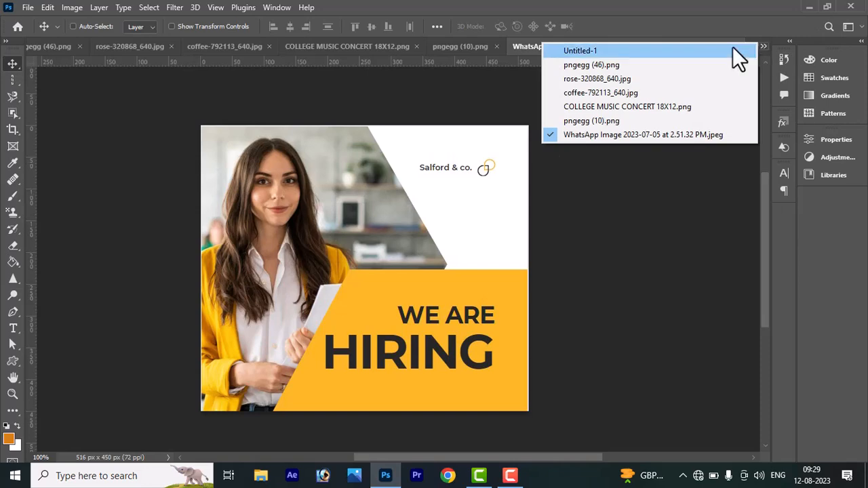
left_click(732, 47)
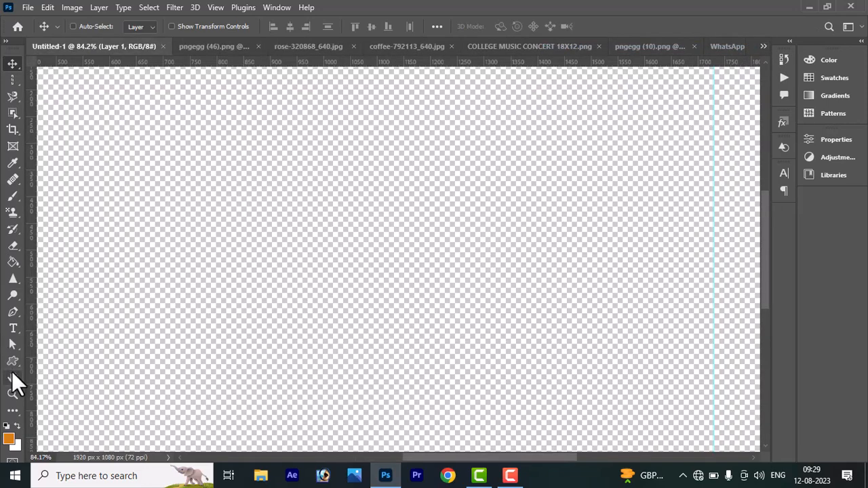
left_click(12, 395)
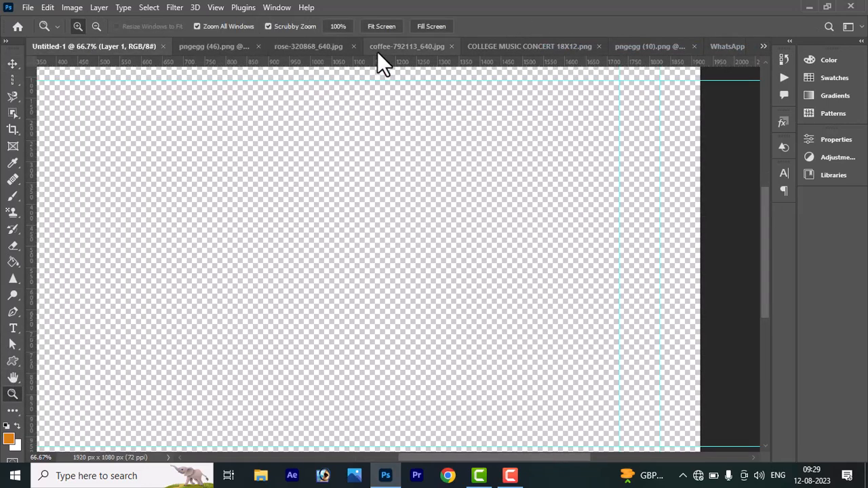
left_click(383, 27)
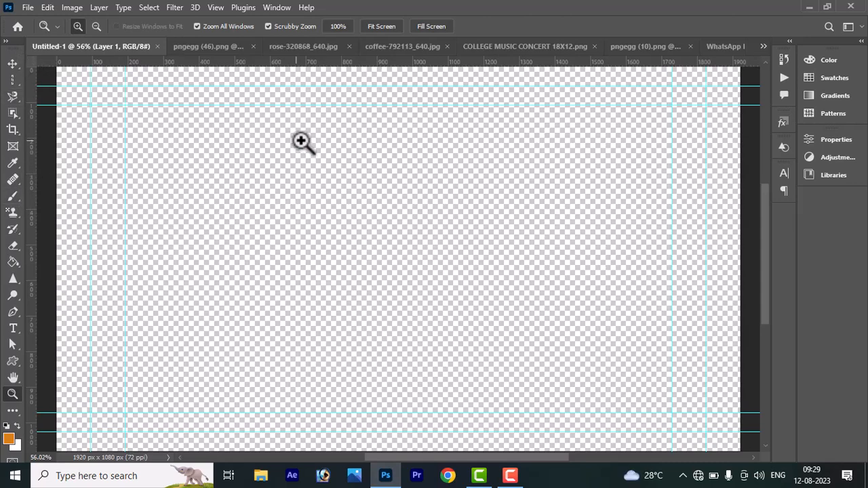
left_click(337, 156, "alt")
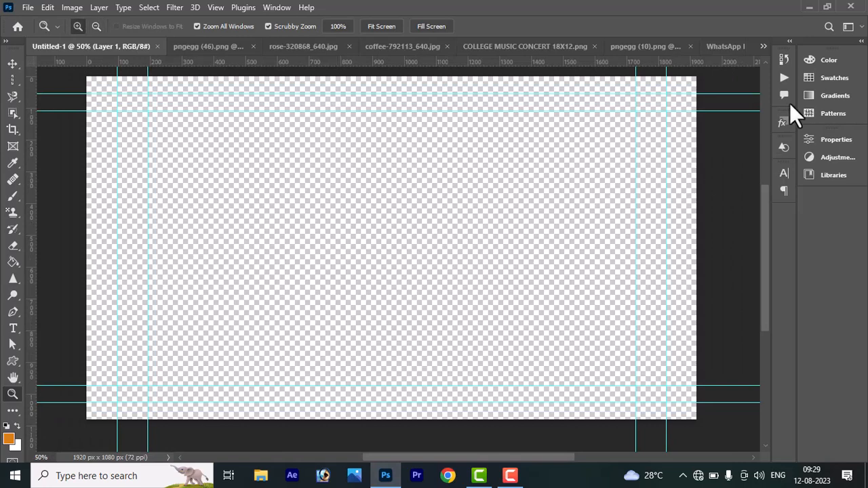
key("F7")
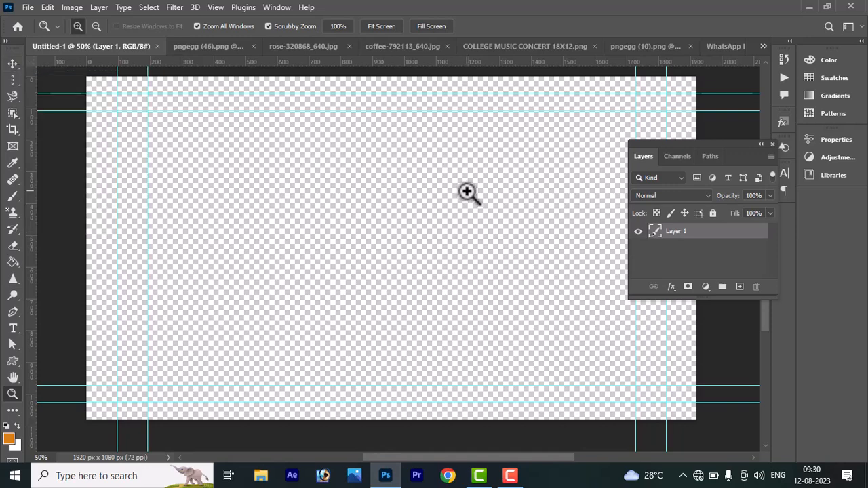
Step: Copy the device mockup from pngegg (46).png into the Untitled-1 canvas with the Move tool
left_click(17, 60)
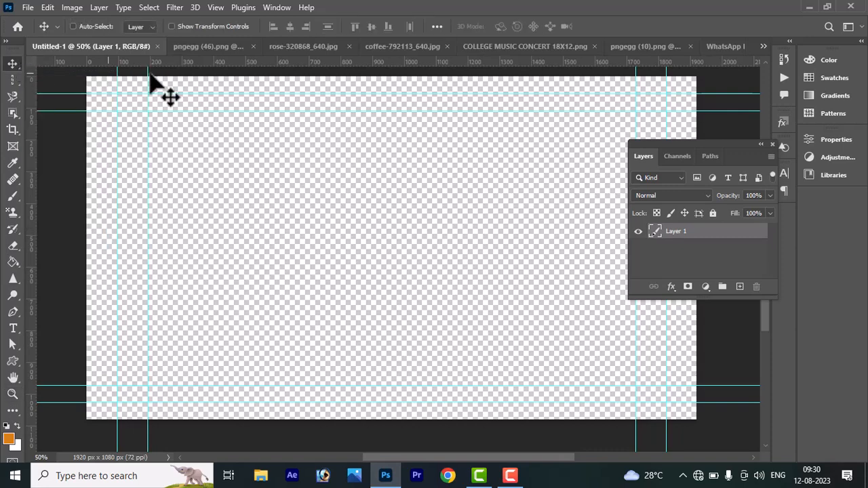
left_click(215, 51)
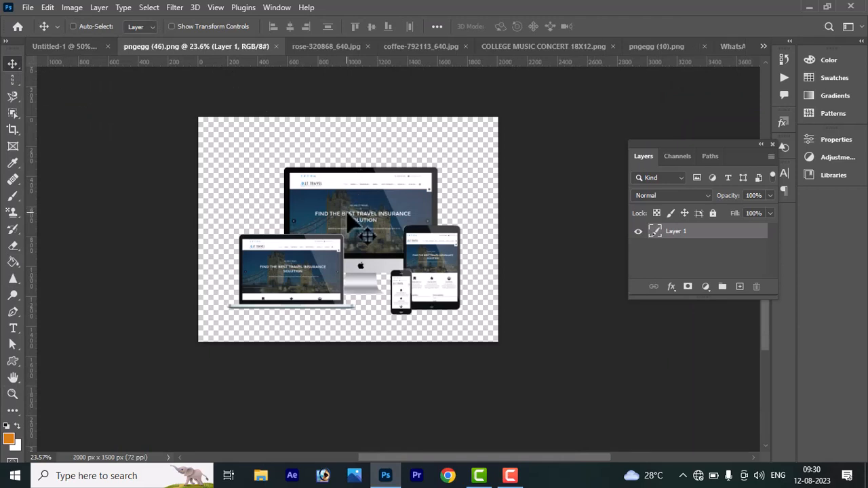
left_click_drag(347, 216, 369, 235)
left_click_drag(409, 206, 411, 223)
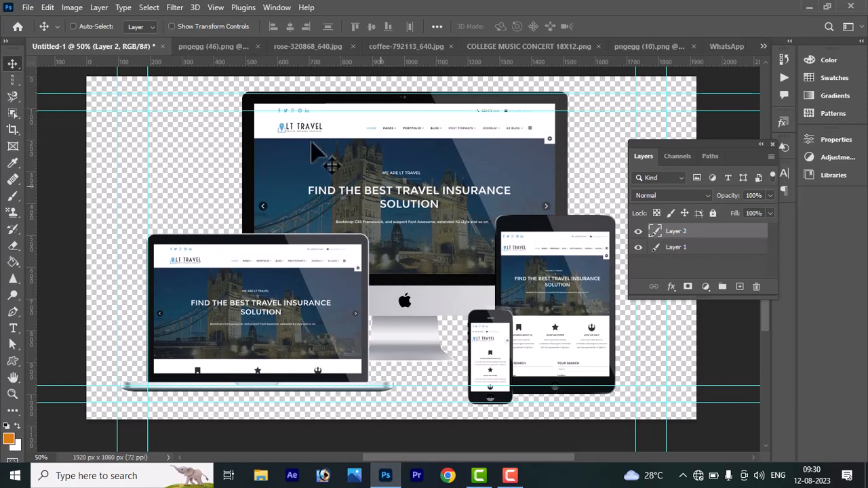
Step: Check the source mockup in pngegg (46).png and shift its copy in Untitled-1 slightly toward the lower right
left_click(219, 48)
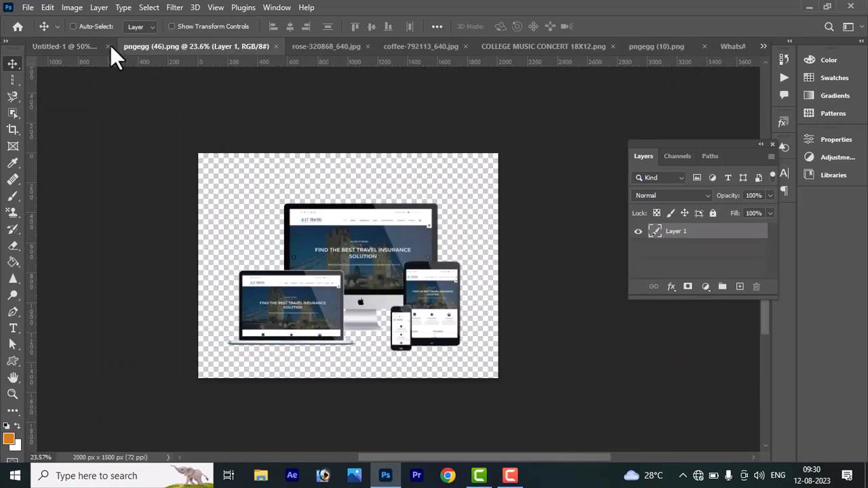
left_click(94, 44)
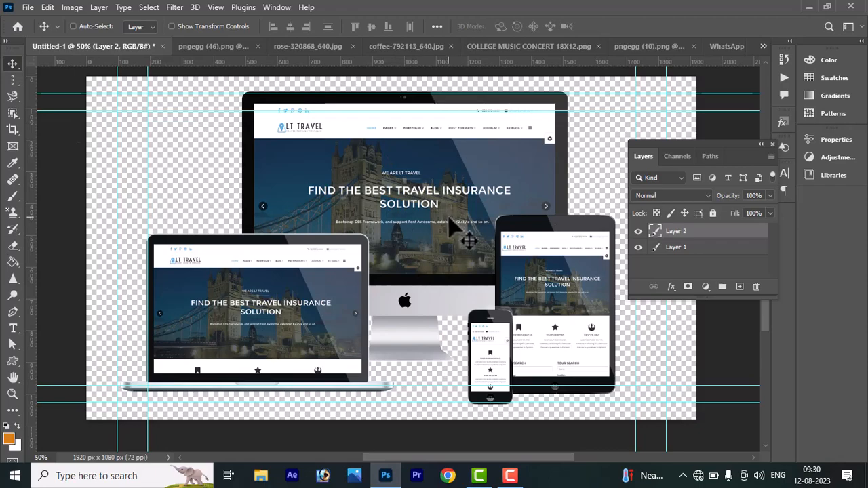
mouse_move(450, 225)
left_mouse_down()
mouse_move(439, 215)
mouse_move(261, 195)
mouse_move(422, 148)
mouse_move(595, 230)
mouse_move(429, 275)
mouse_move(244, 144)
mouse_move(596, 194)
mouse_move(420, 239)
mouse_move(516, 232)
mouse_move(449, 236)
mouse_move(465, 219)
left_mouse_up()
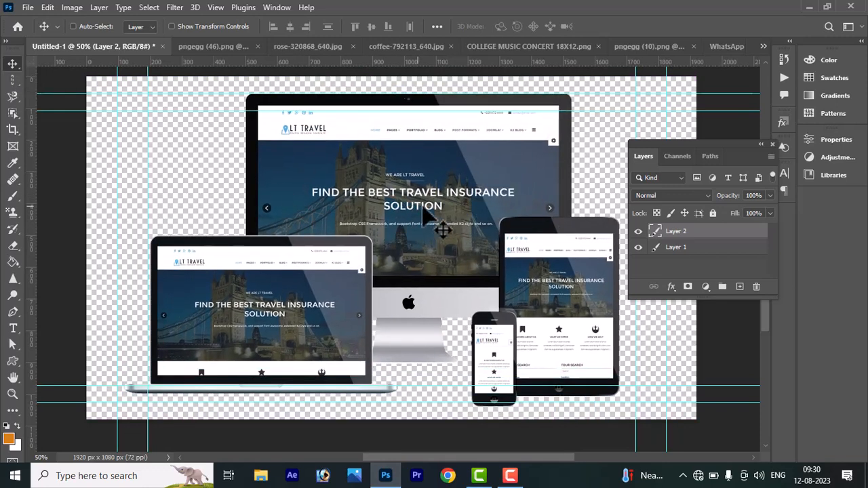
left_click(696, 248)
left_click(691, 238)
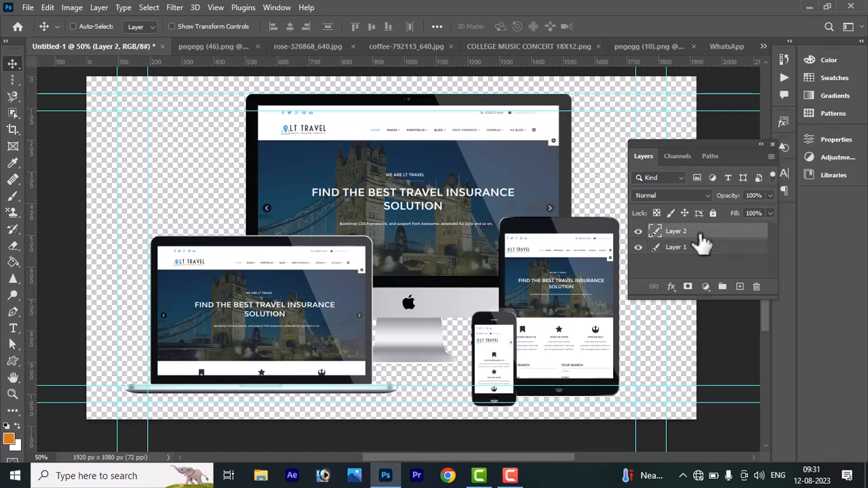
left_click(15, 179)
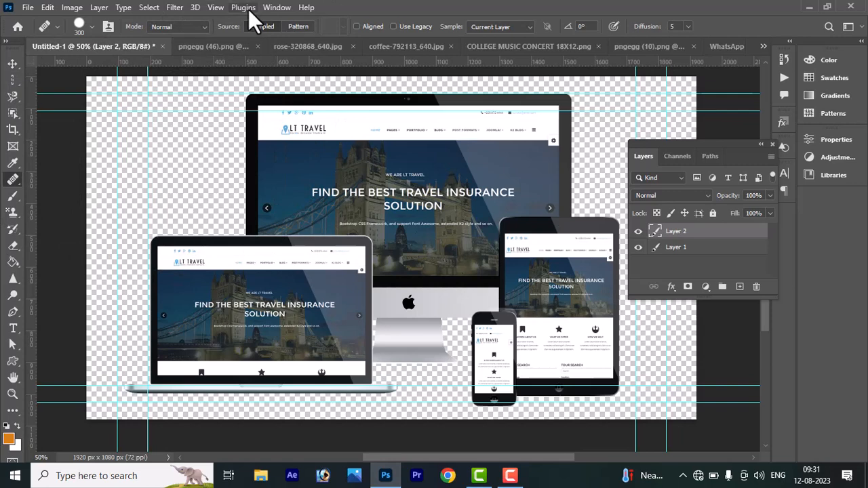
left_click(48, 8)
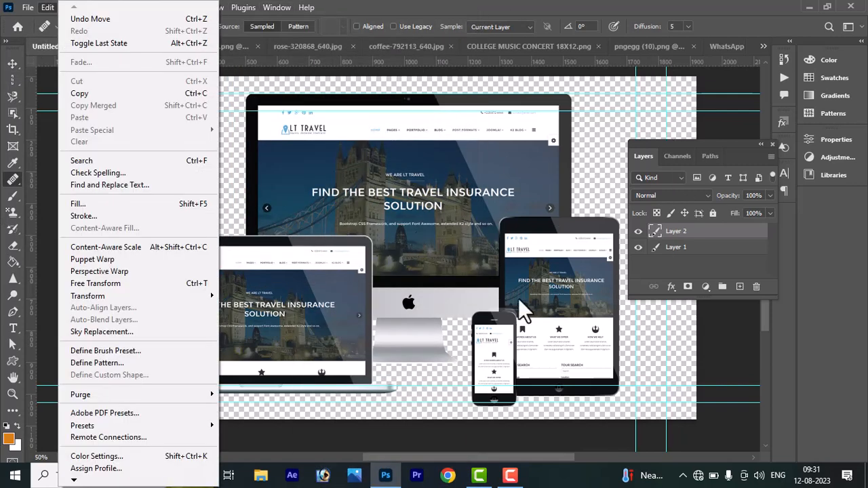
left_click(16, 63)
left_click(17, 62)
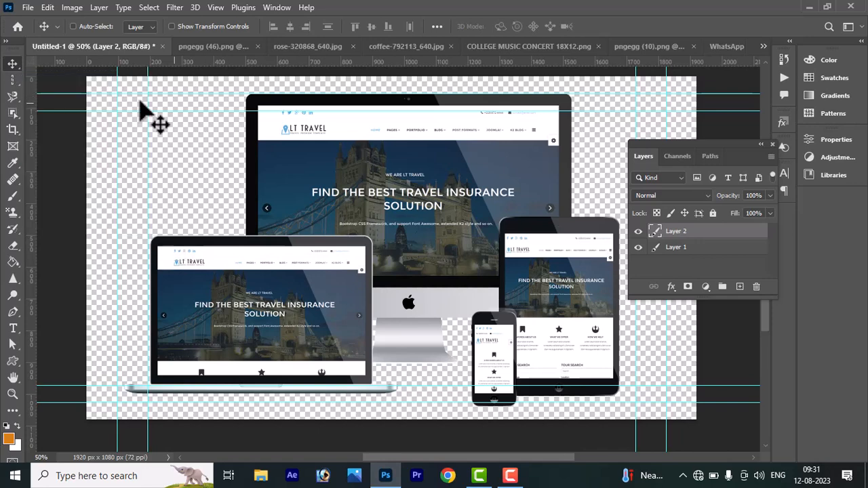
right_click(11, 64)
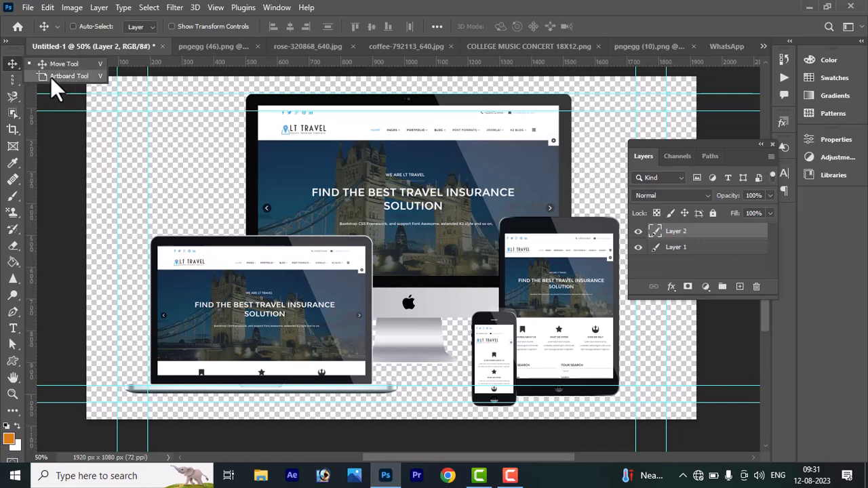
Step: Try selecting the laptop's screen in the mockup with the Rectangular Marquee tool and clear the selection
right_click(16, 77)
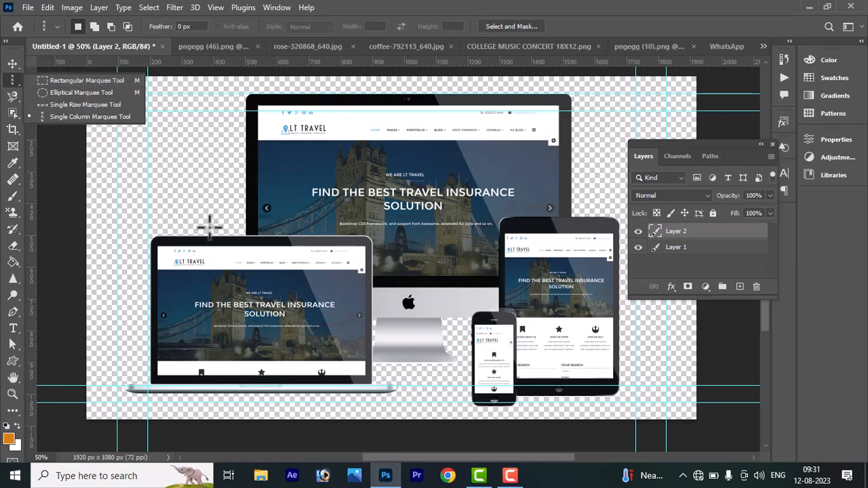
left_click(69, 81)
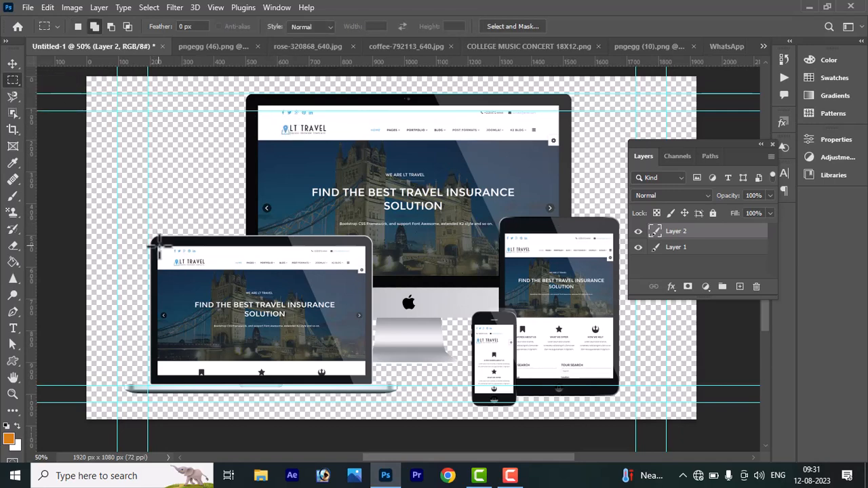
left_click_drag(157, 247, 367, 377)
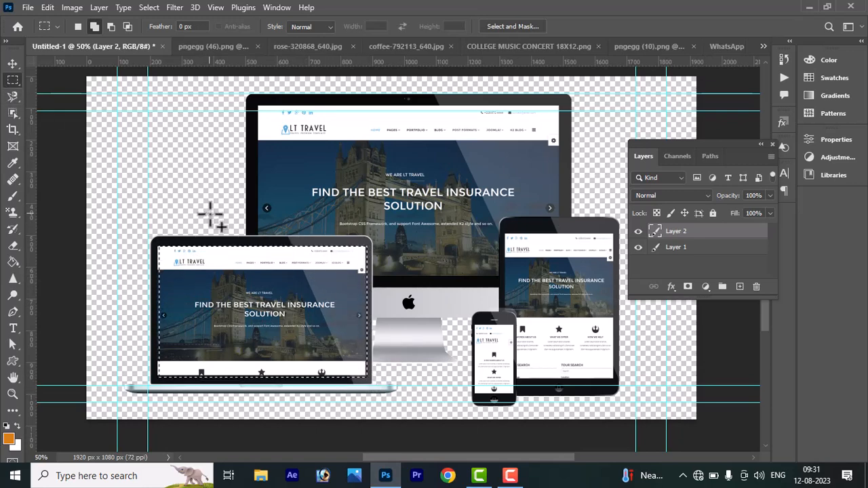
key("ctrl+d")
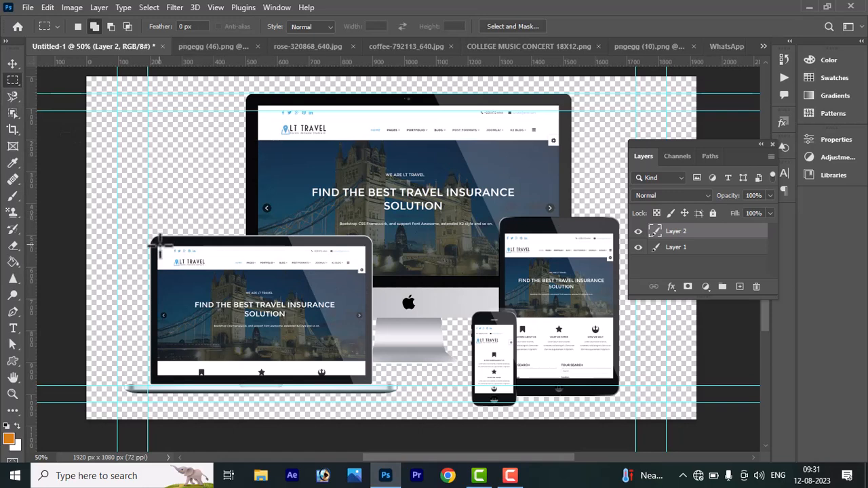
left_click_drag(158, 246, 199, 293)
left_click_drag(336, 371, 366, 375)
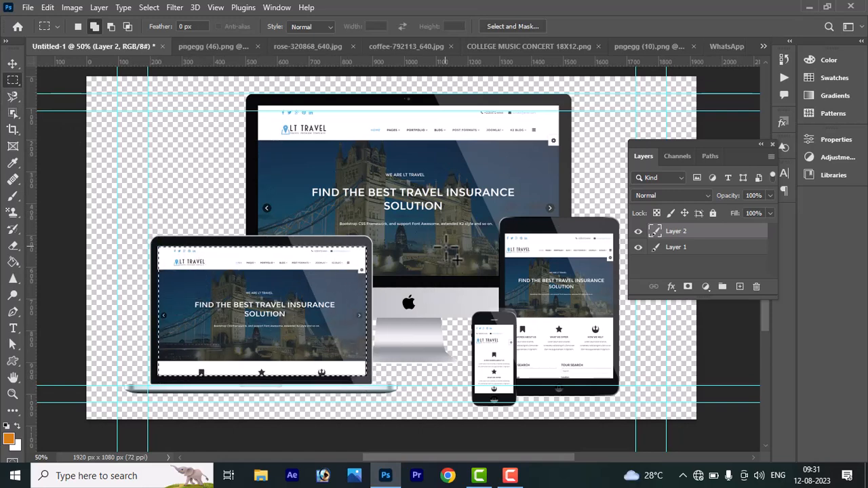
left_click(185, 185)
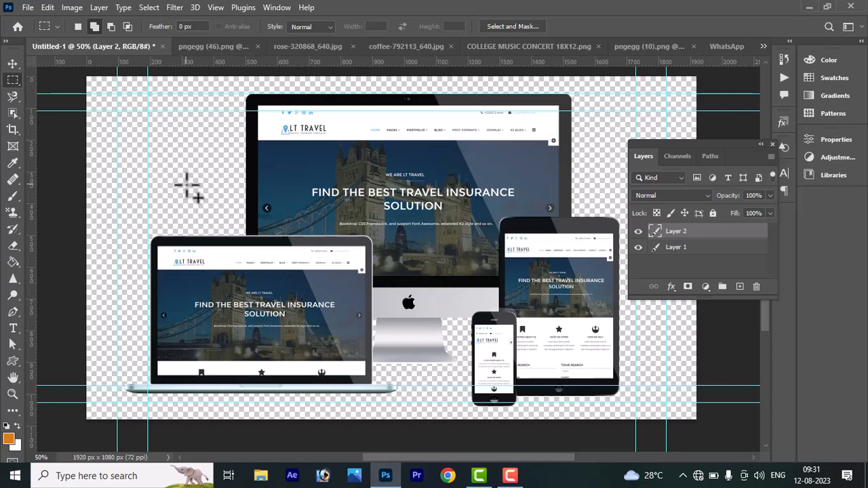
Step: Try elliptical marquee selections on the coffee and the blank sheet in coffee-792113_640.jpg and clear the selection
right_click(10, 79)
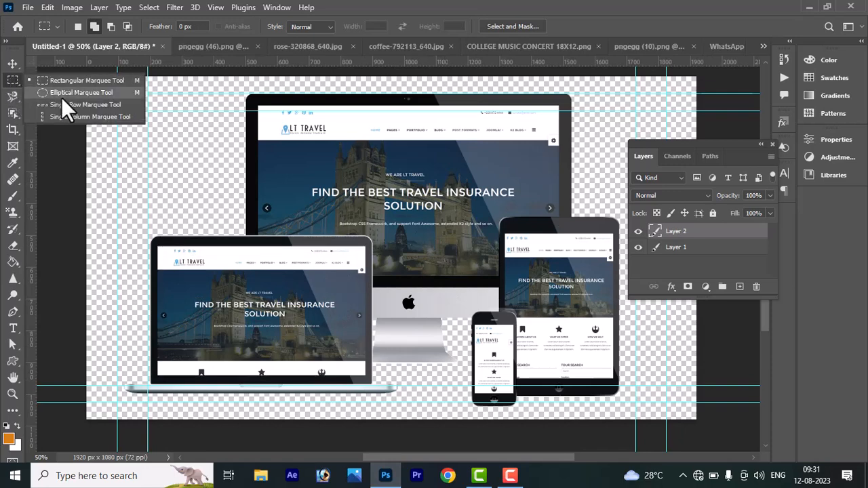
left_click(63, 97)
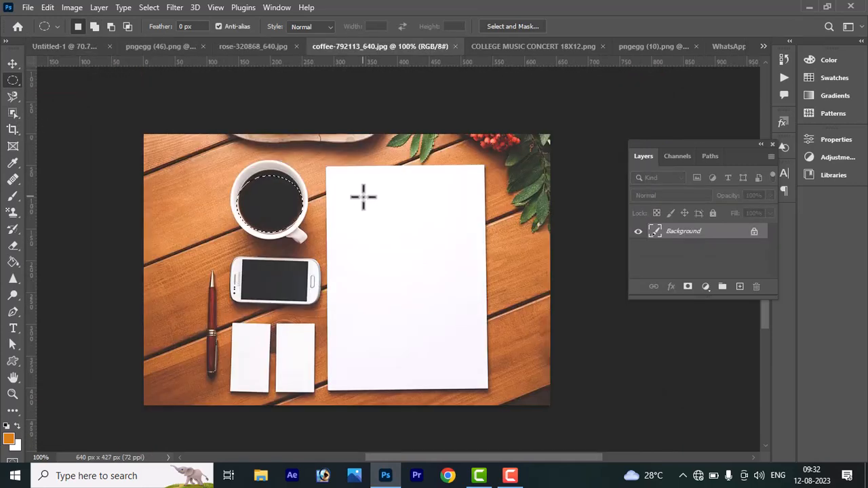
left_click_drag(357, 197, 443, 286)
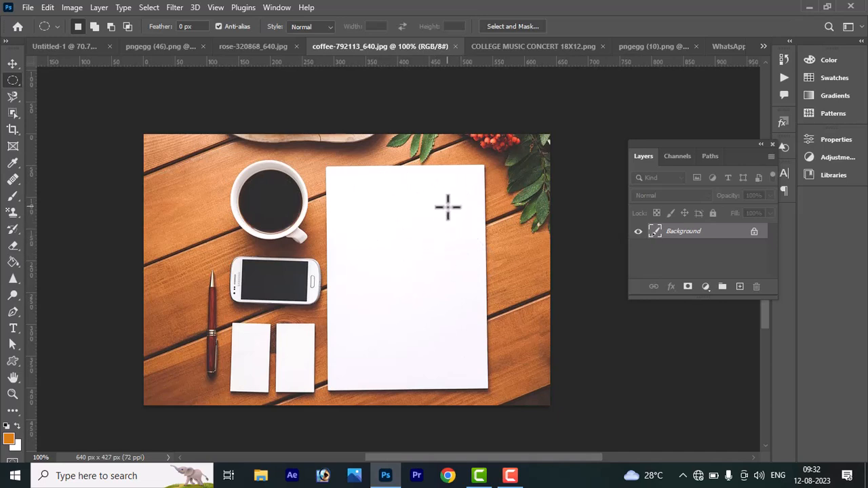
Step: Try selecting the blank white sheet with the Rectangular Marquee tool
right_click(13, 82)
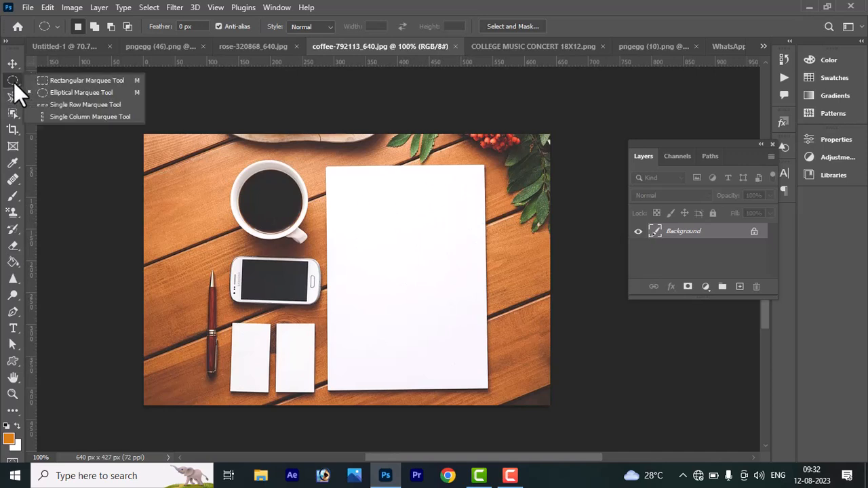
left_click(63, 80)
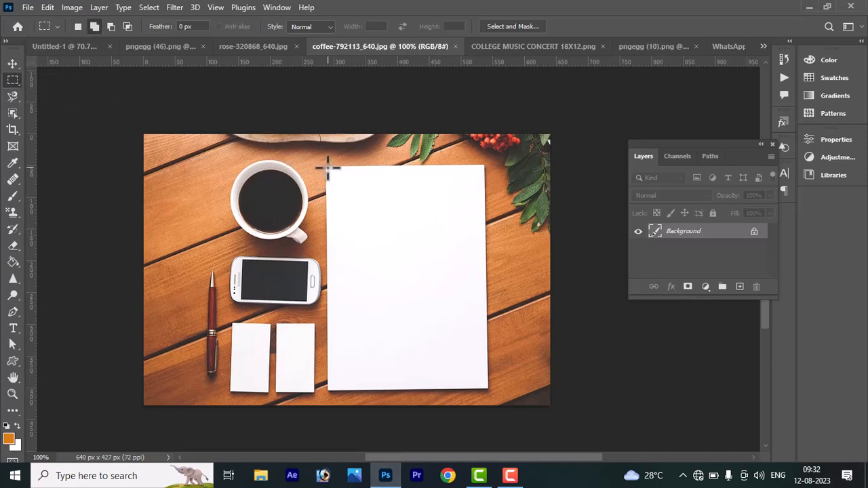
left_click_drag(328, 168, 488, 389)
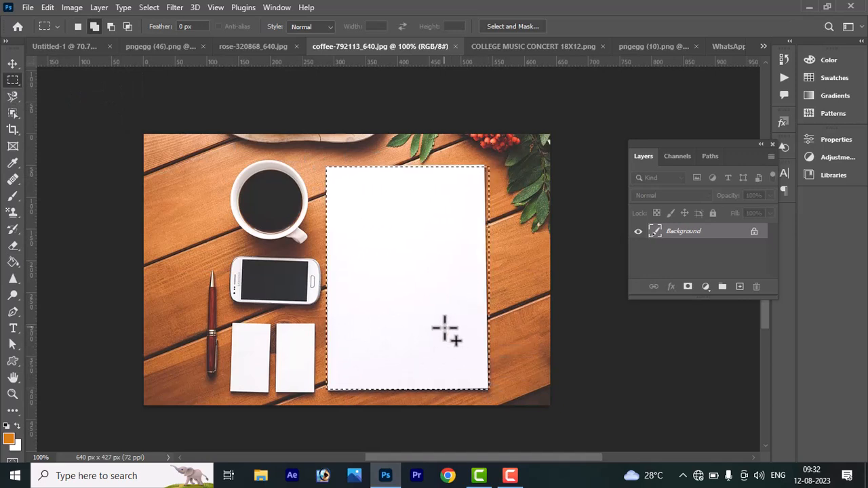
Step: Try an elliptical marquee selection around the coffee in the cup and clear the selection
right_click(12, 80)
left_click(58, 96)
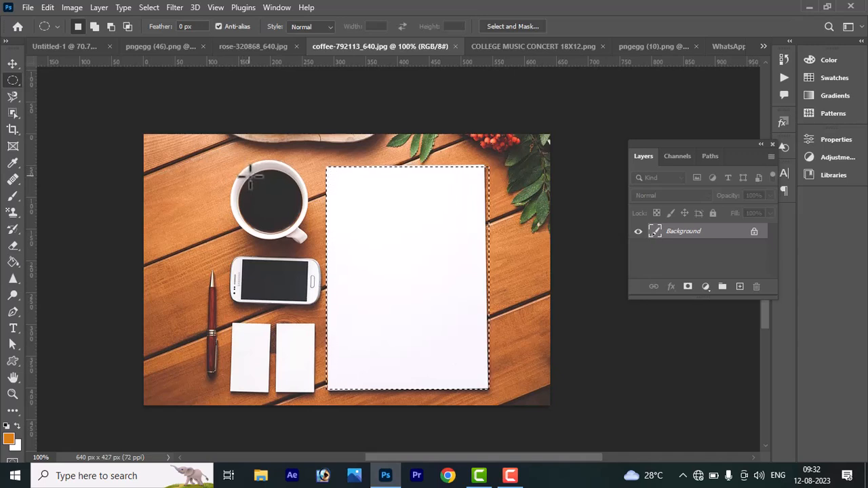
left_click_drag(237, 170, 302, 234)
left_click(368, 217)
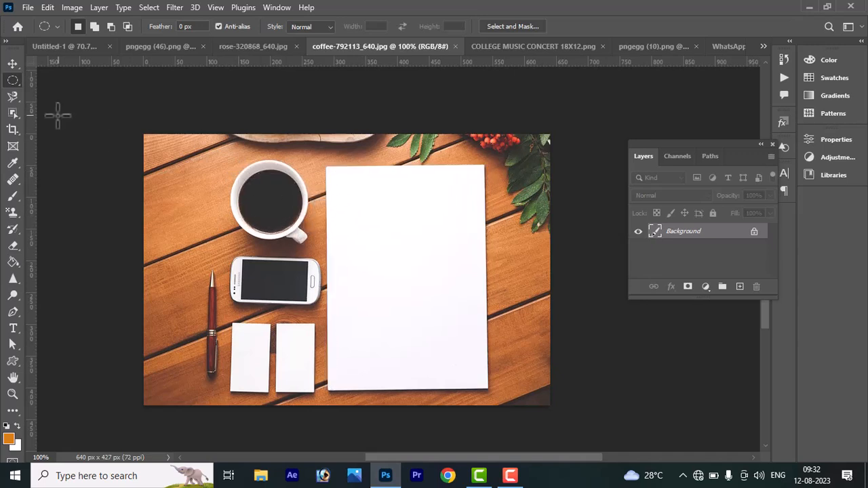
Step: Try a Single Row Marquee selection across the photo at the lower part of the coffee cup
right_click(17, 81)
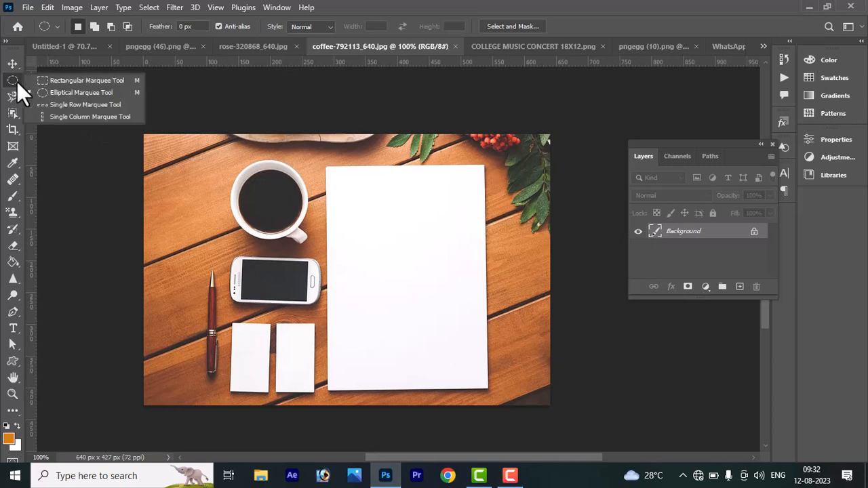
left_click(79, 106)
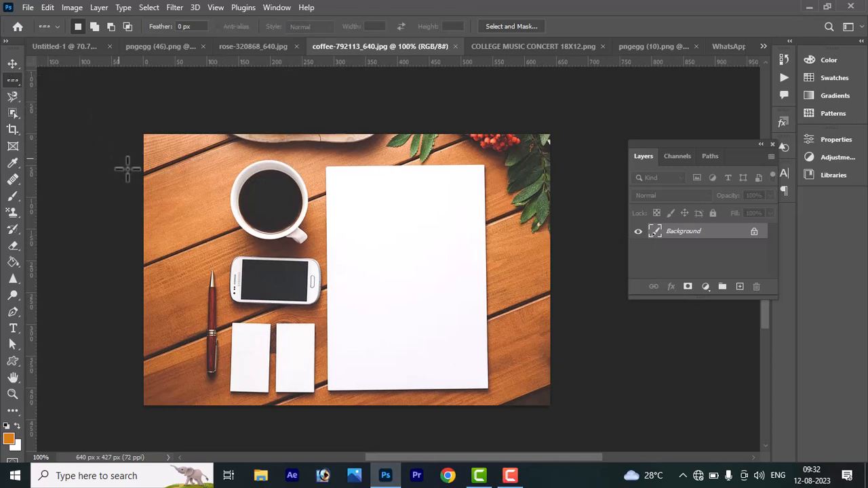
left_click(146, 229)
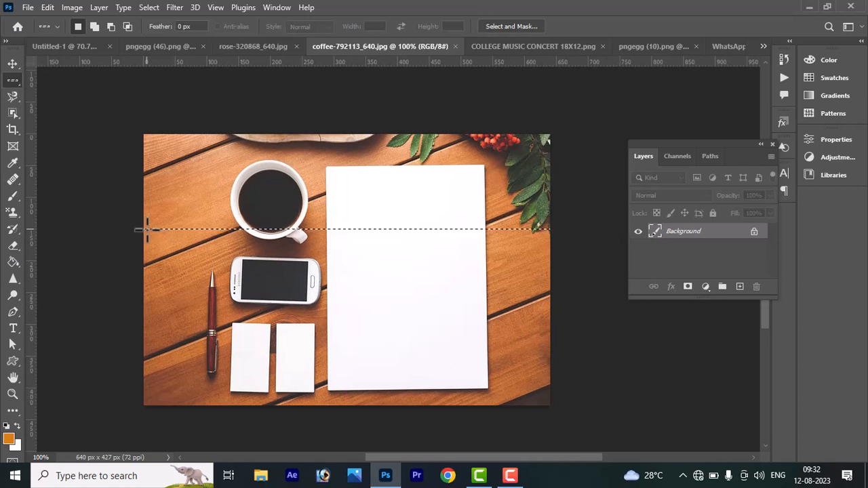
Step: Try Single Column Marquee selections, placing the last one along the edge of the cup nearest the pen
right_click(12, 82)
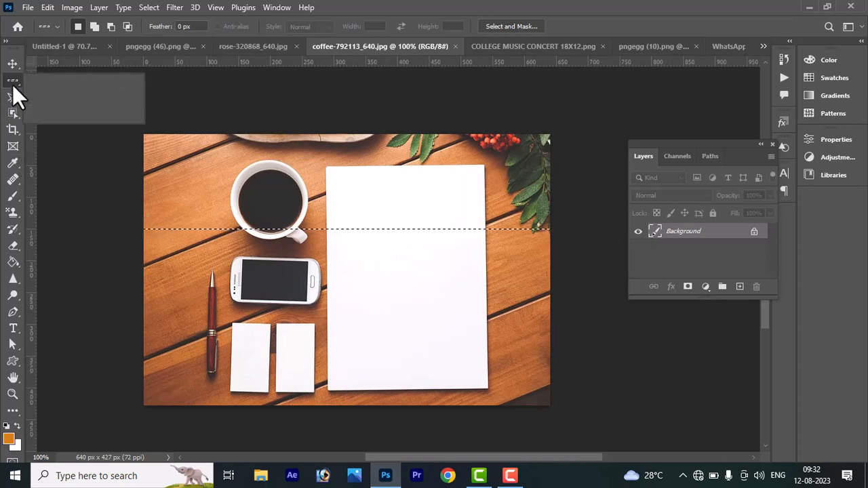
left_click(114, 118)
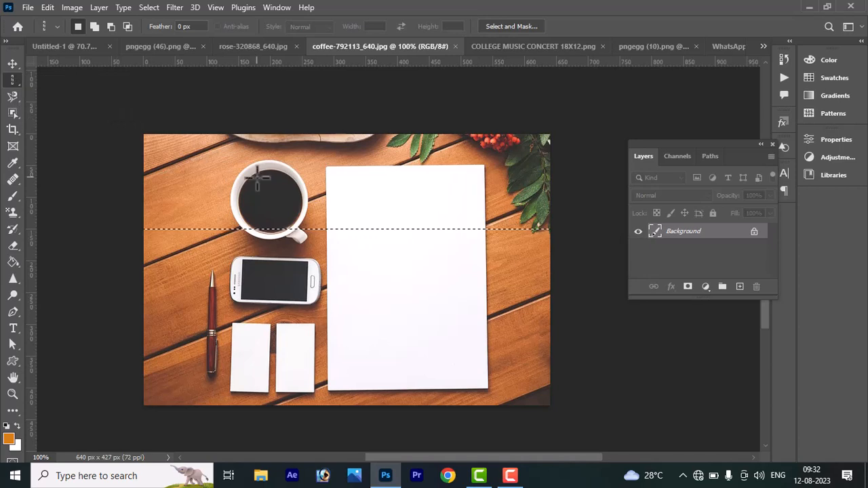
left_click(316, 197)
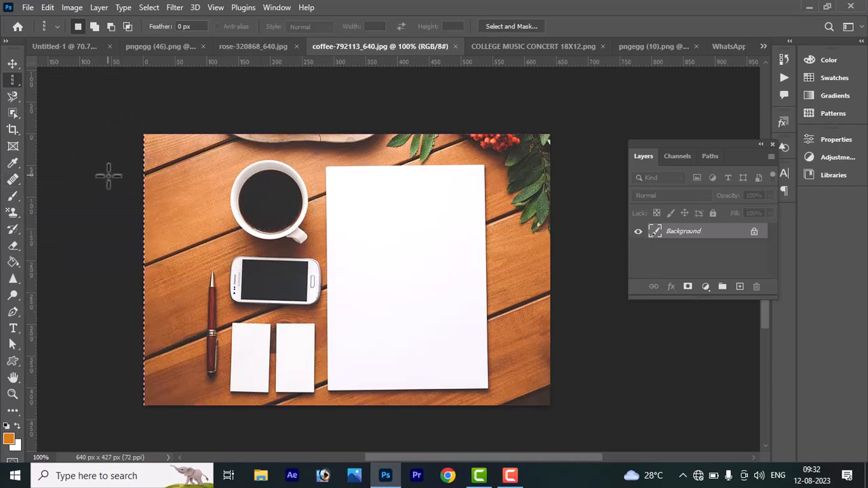
left_click(231, 167)
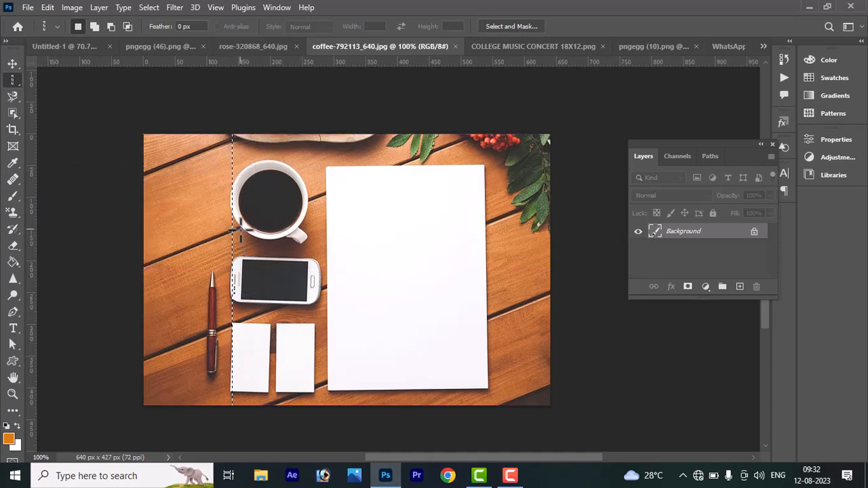
right_click(13, 85)
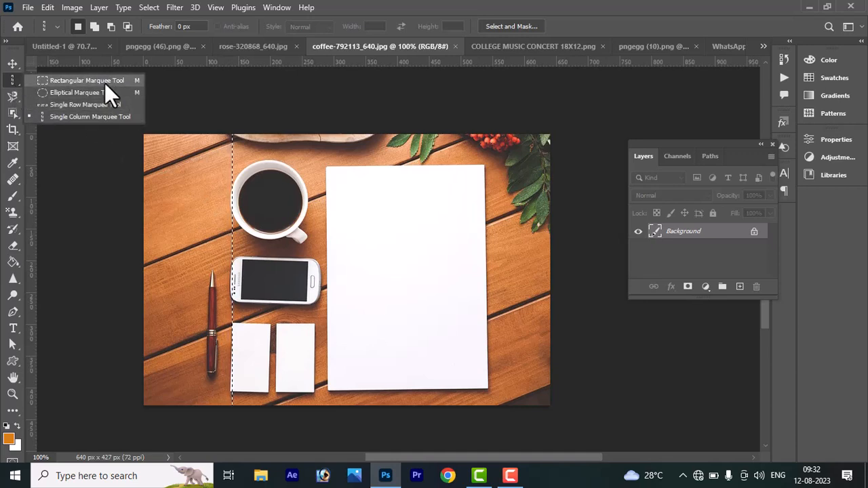
left_click(109, 119)
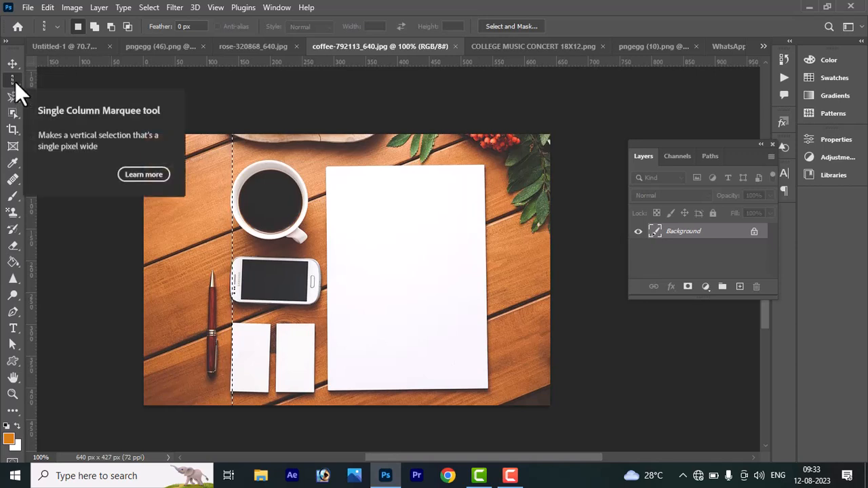
Step: Activate the Lasso tool, clear the column selection, and look through the other open images before returning to coffee-792113_640.jpg
left_click(17, 99)
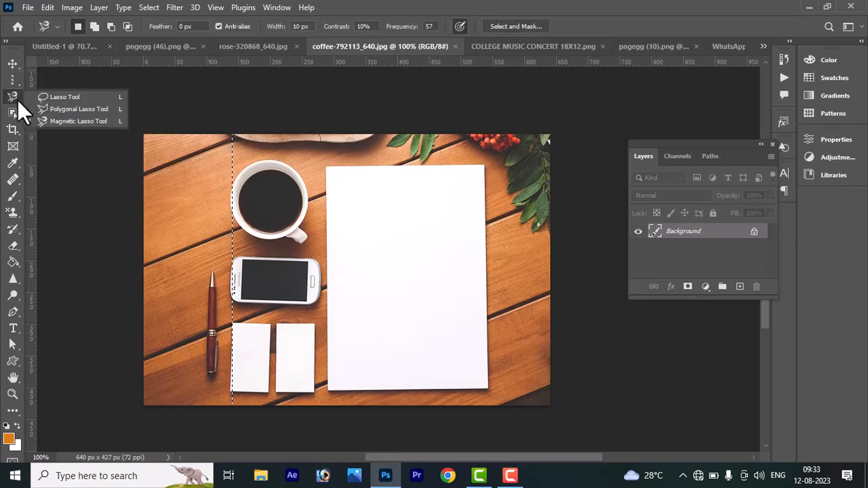
left_click(82, 97)
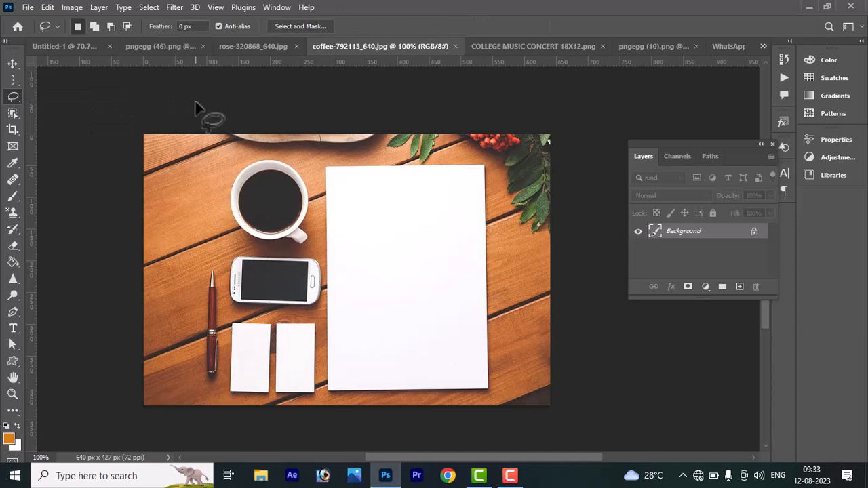
left_click(226, 47)
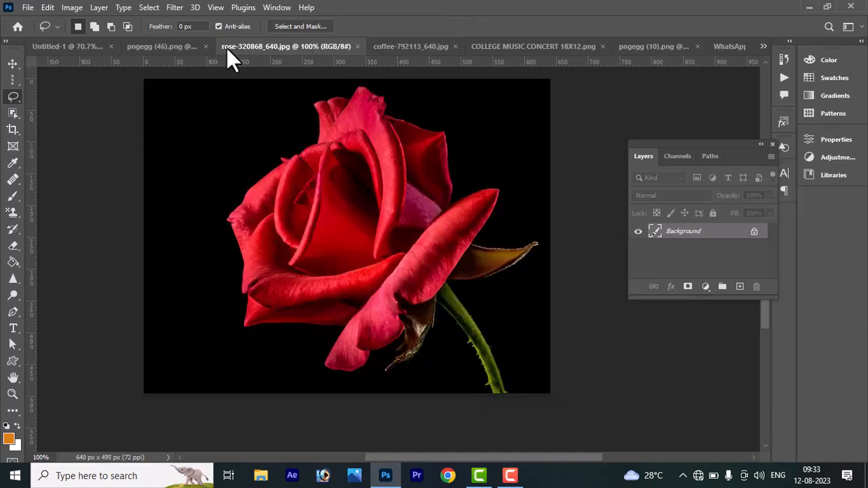
left_click(172, 54)
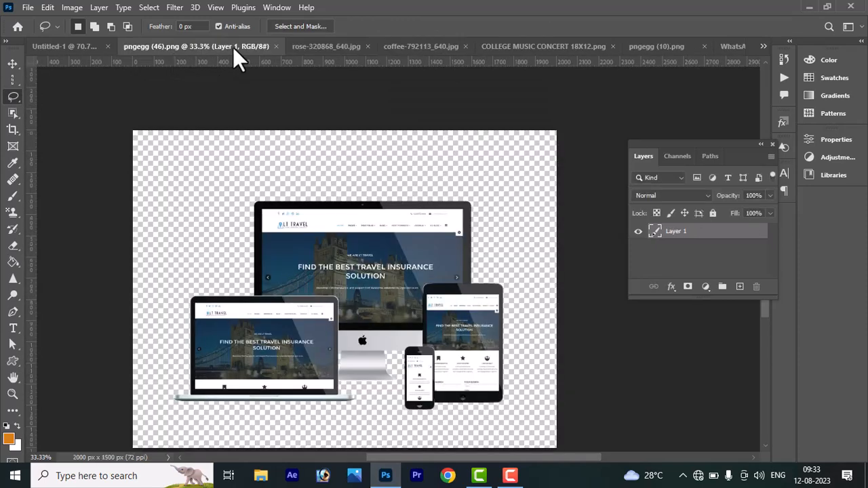
left_click(425, 45)
left_click(539, 47)
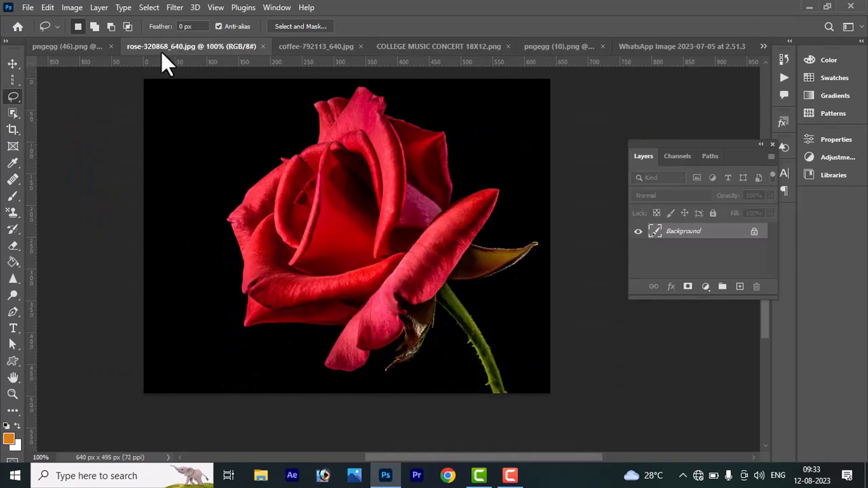
left_click(159, 44)
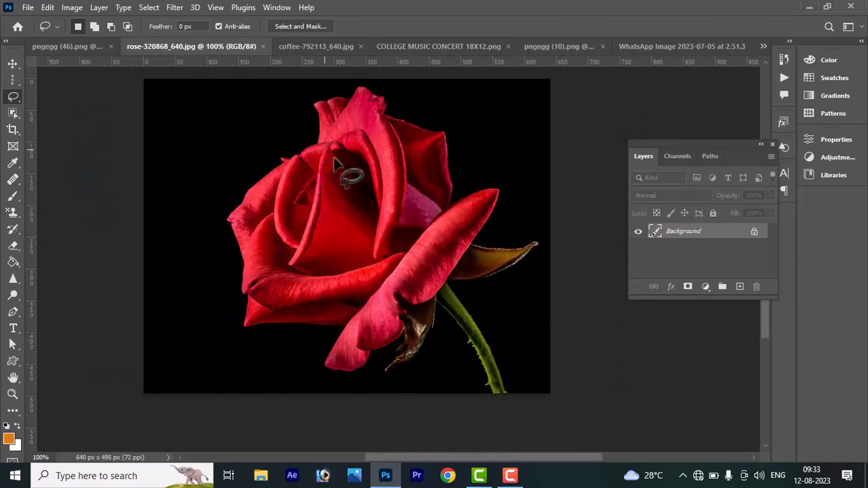
left_click(324, 43)
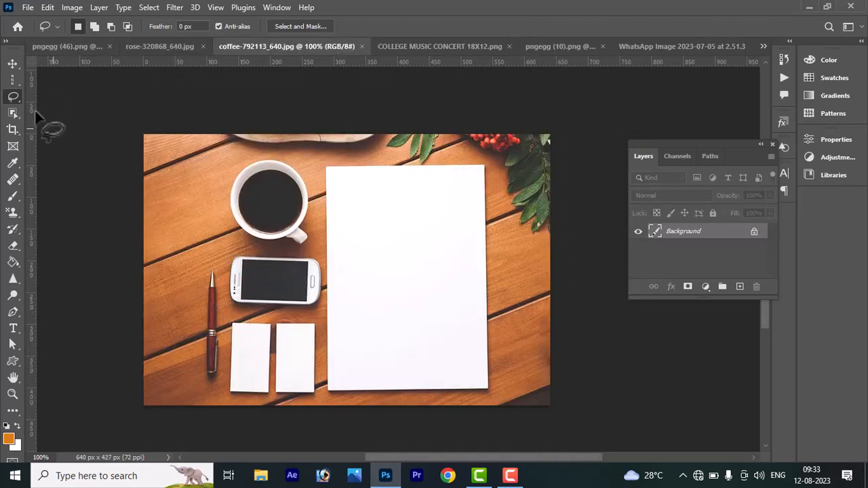
Step: Select the pen by drawing a loose freehand outline around it with the Lasso tool
right_click(16, 101)
left_click(54, 93)
left_click_drag(218, 271, 223, 371)
left_click_drag(218, 271, 220, 282)
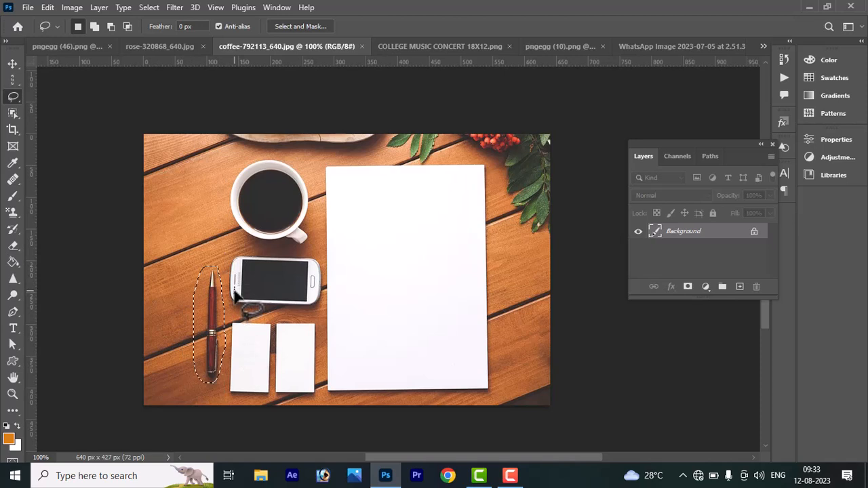
Step: Cut the selected pen, paste it as a new layer and move it over the phone
key("ctrl+BackSpace")
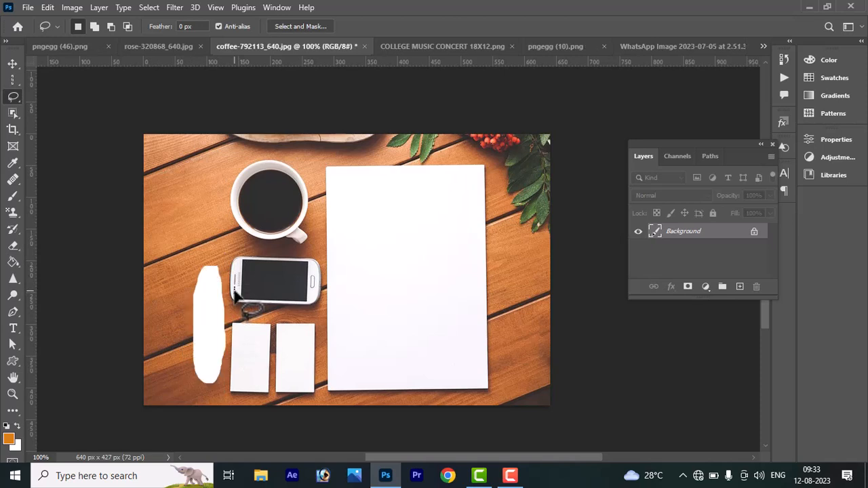
key("ctrl+v")
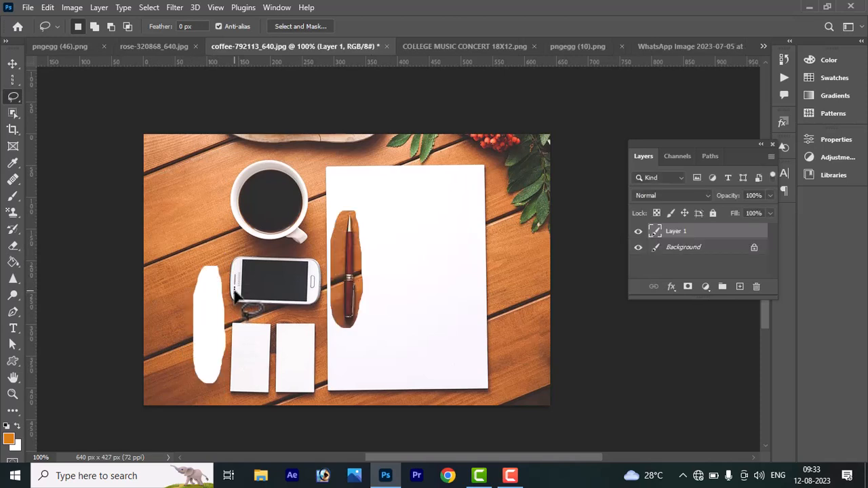
left_click(10, 64)
left_click_drag(339, 270, 250, 276)
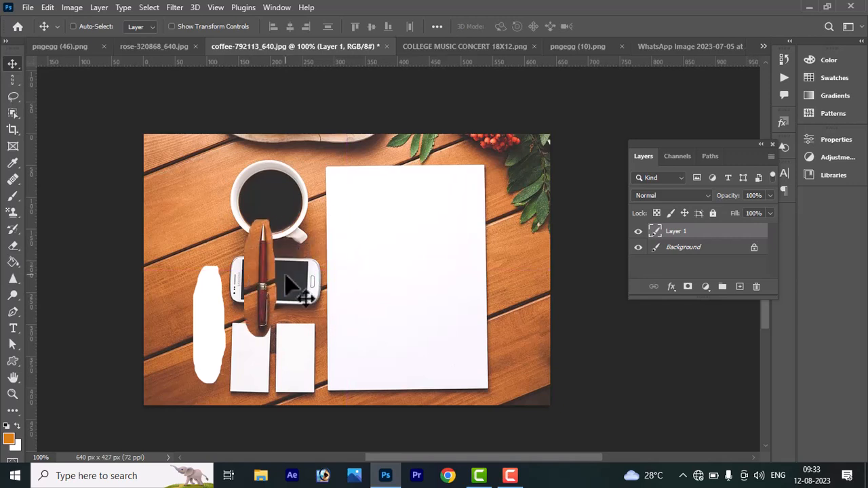
Step: Undo the move, paste and cut of the pen, and clear the selection
key("ctrl+z")
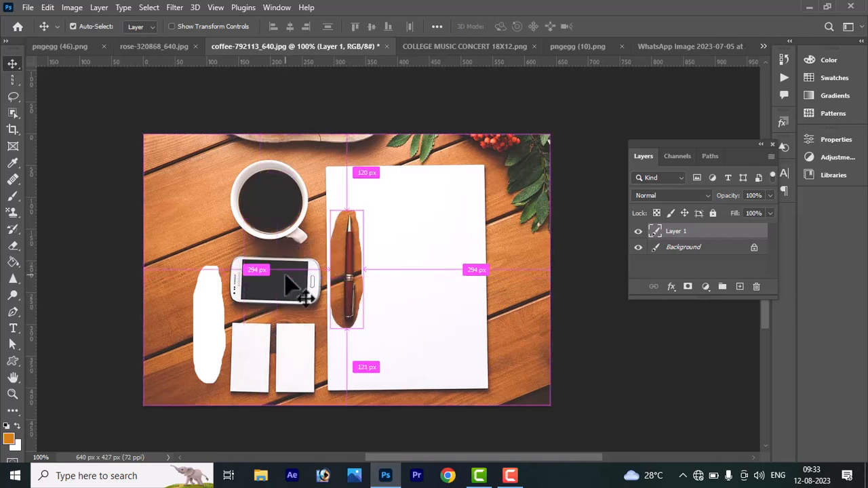
key("ctrl+z")
key("ctrl+z")
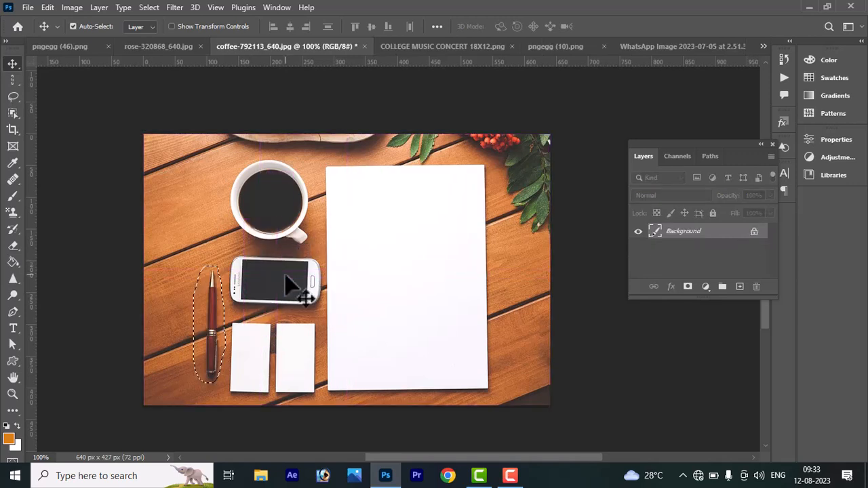
key("ctrl+d")
Step: Try freehand Lasso selections on the wood above the pen and clear them
left_click(14, 81)
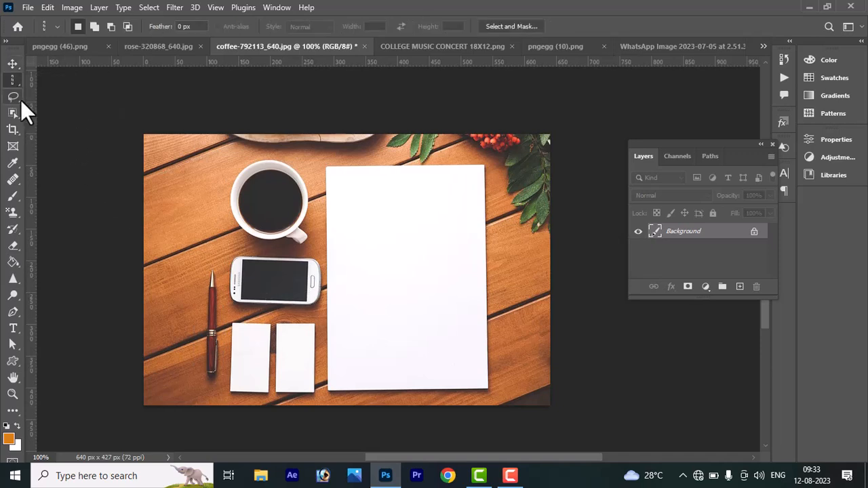
left_click(21, 101)
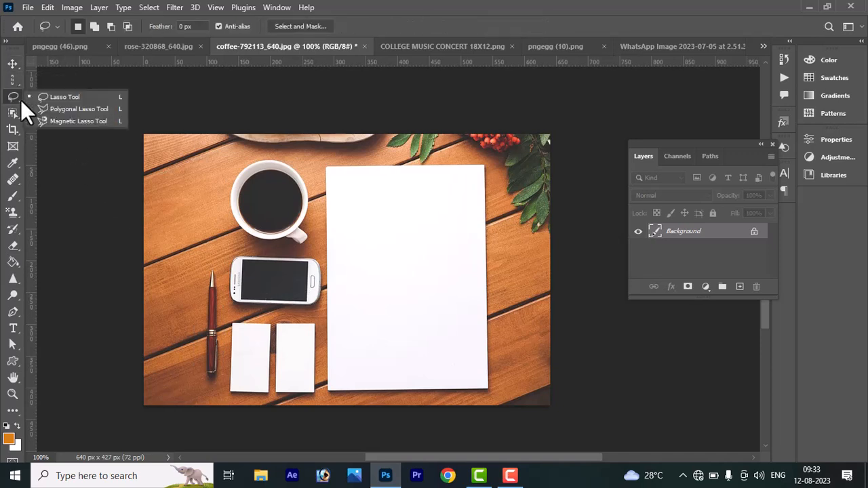
left_click(81, 100)
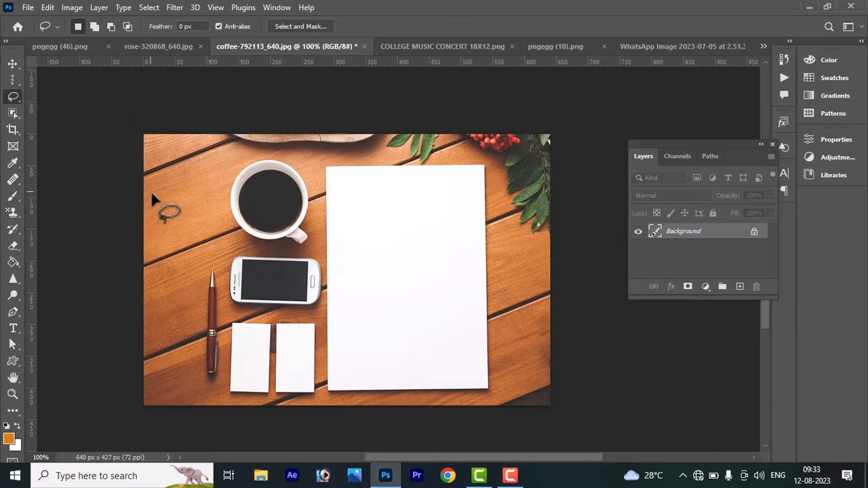
mouse_move(178, 246)
left_mouse_down()
mouse_move(205, 240)
mouse_move(222, 263)
left_mouse_up()
left_click_drag(165, 246, 183, 248)
Step: Select the large white sheet by outlining its four corners with the Polygonal Lasso tool
right_click(11, 99)
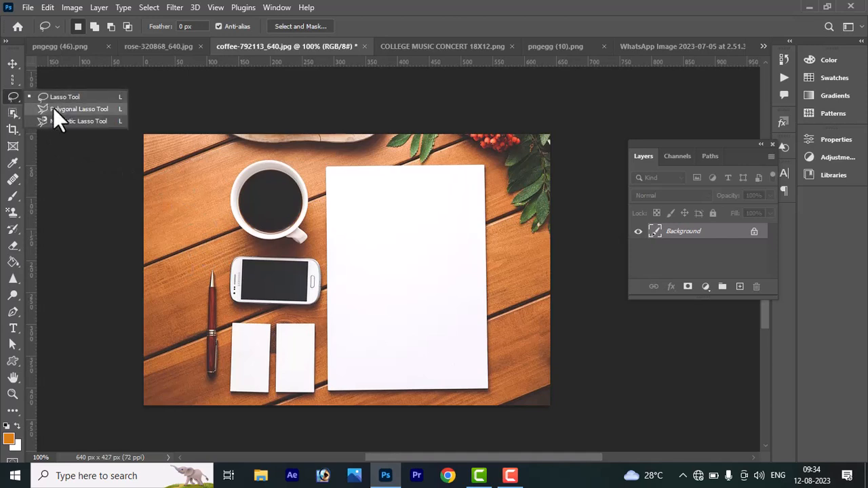
left_click(53, 109)
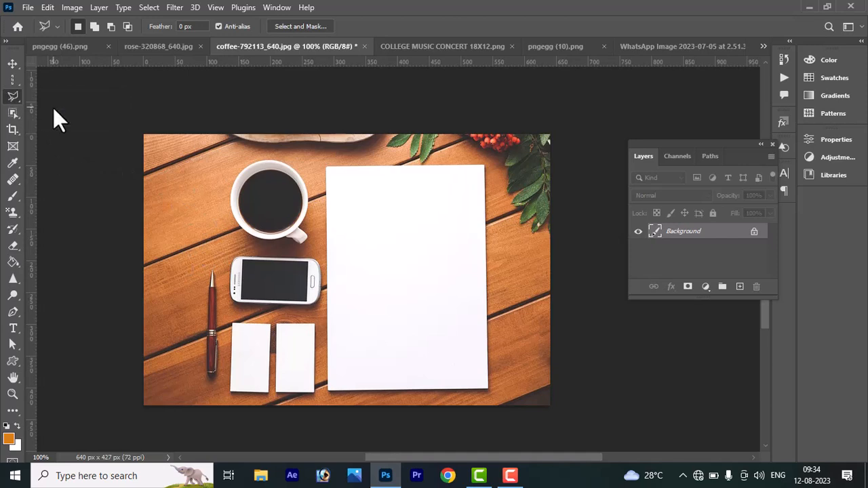
left_click(326, 168)
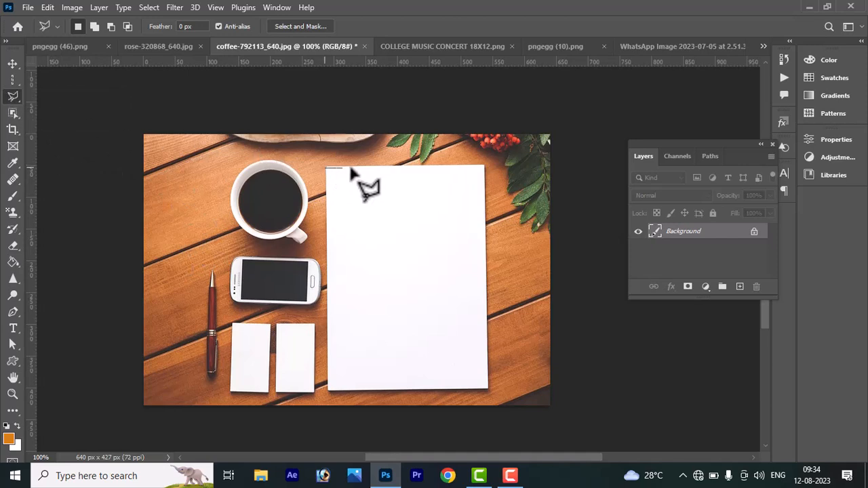
left_click(484, 166)
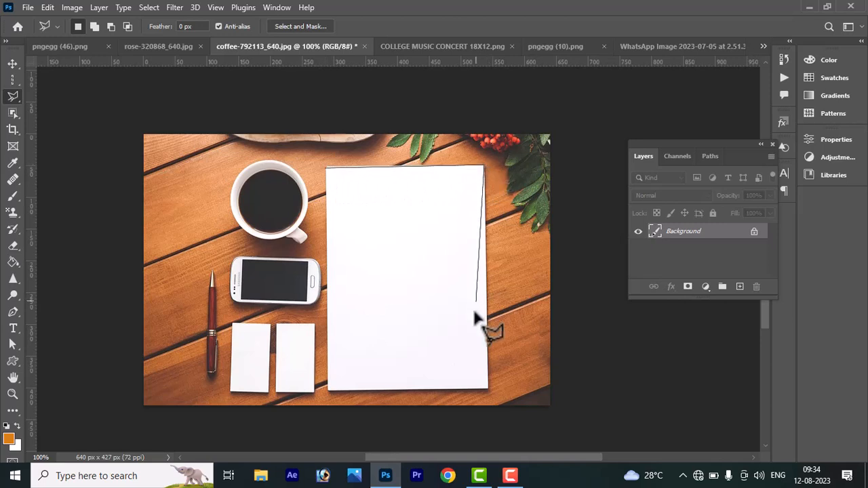
left_click(488, 391)
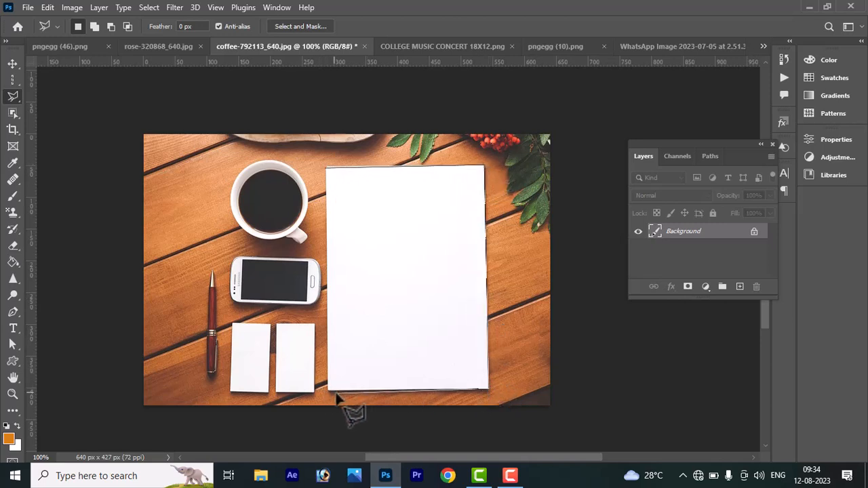
left_click(329, 392)
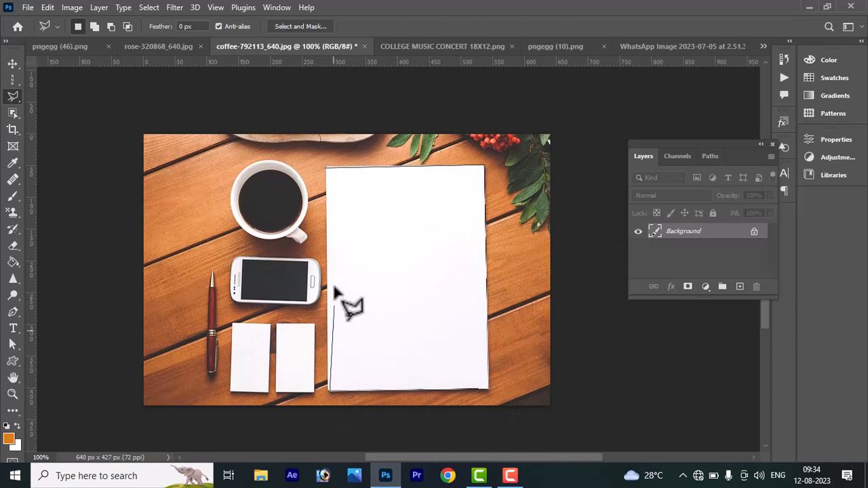
left_click(327, 170)
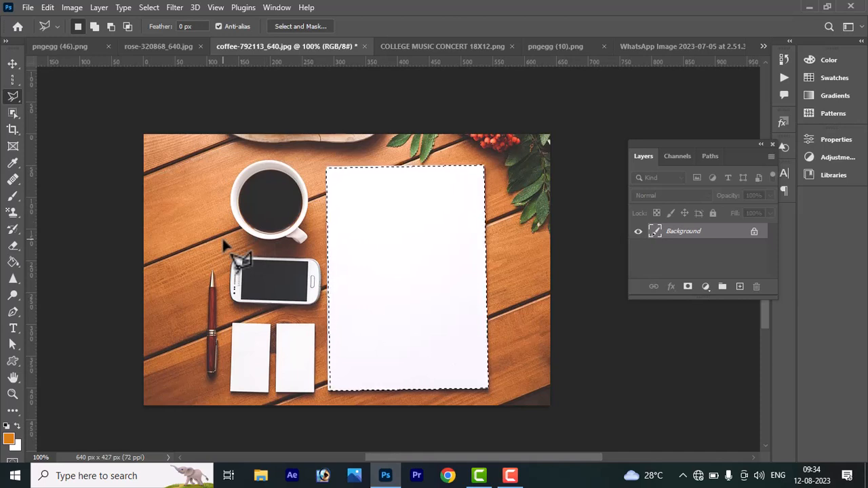
Step: In rose-320868_640.jpg, select the whole rose with its stem by tracing its edge with the Magnetic Lasso tool
right_click(12, 97)
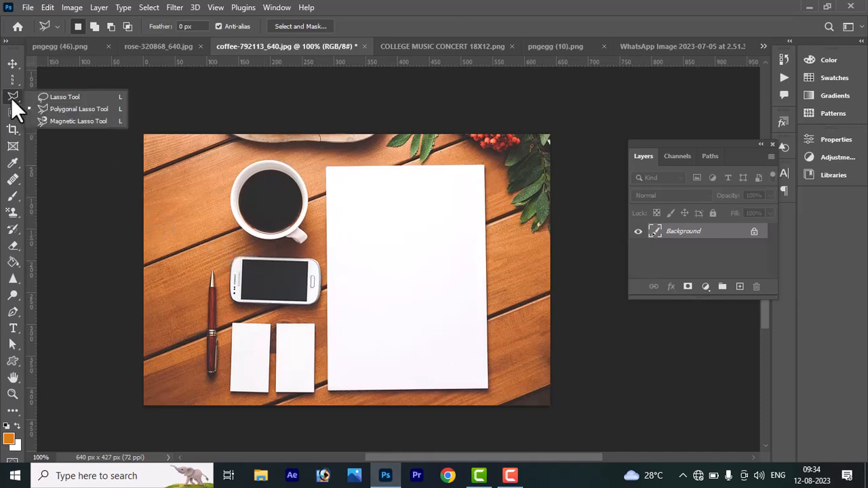
left_click(68, 121)
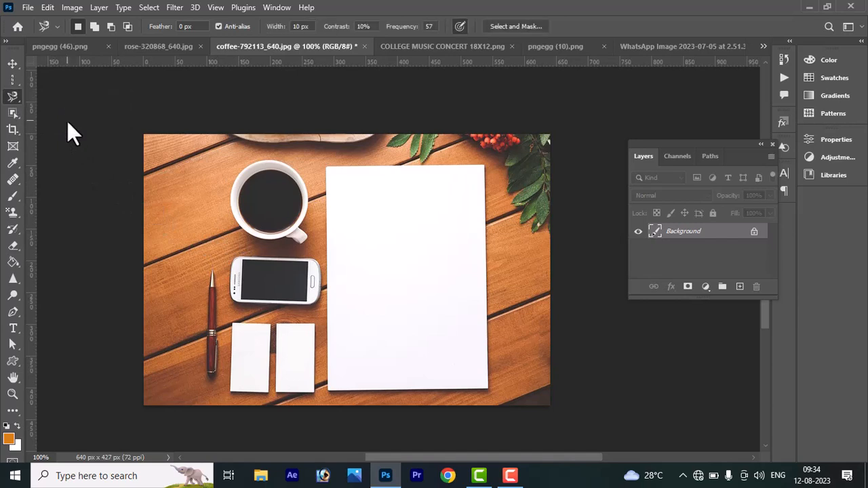
left_click(160, 46)
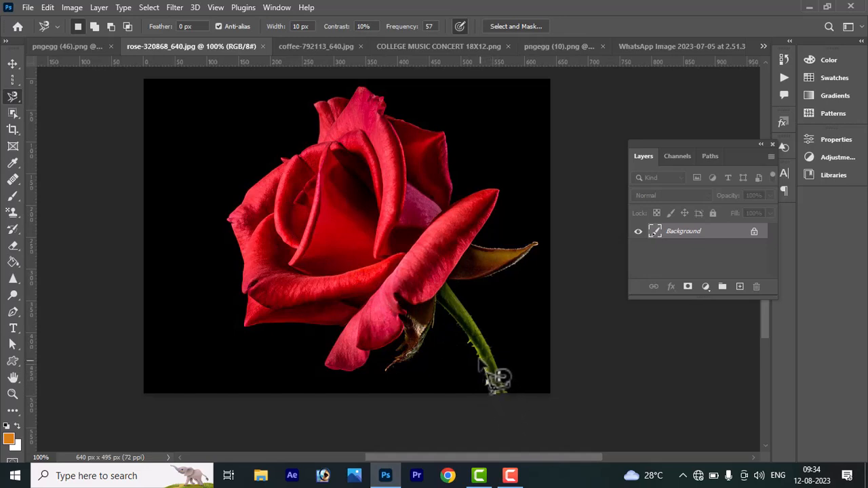
left_click(493, 391)
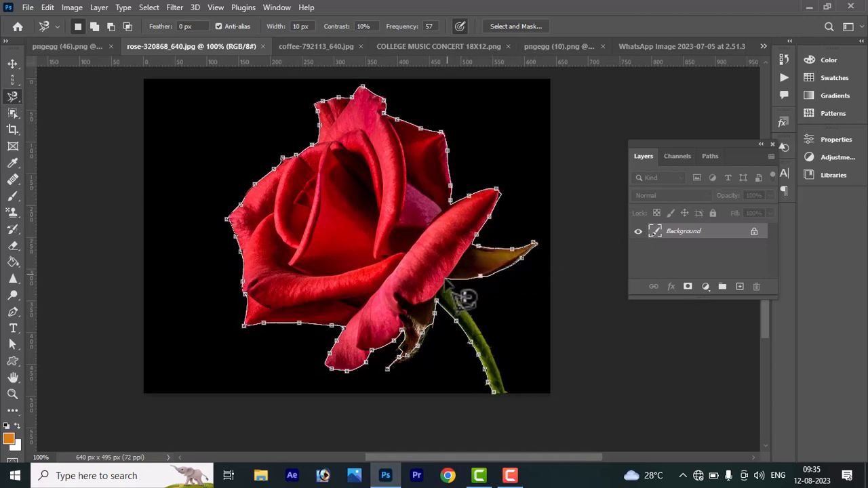
double_click(493, 398)
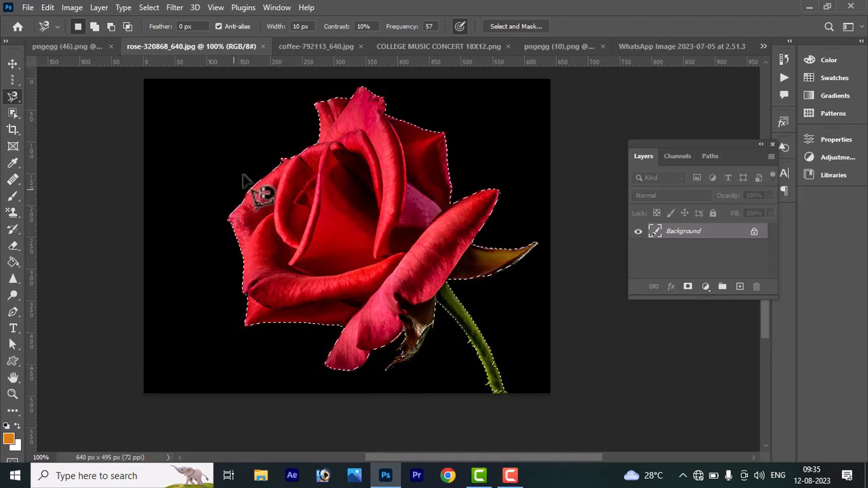
Step: Cut the selected rose and paste it as a new layer into coffee-792113_640.jpg
left_click(13, 64)
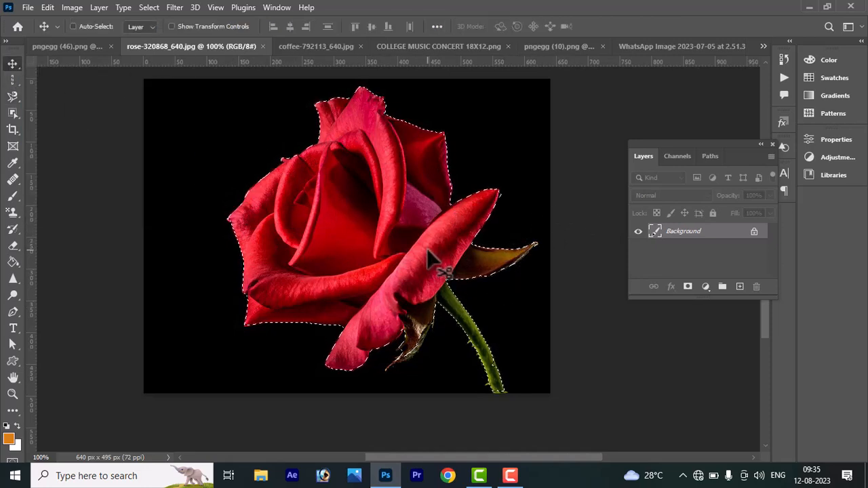
key("ctrl+BackSpace")
key("ctrl+d")
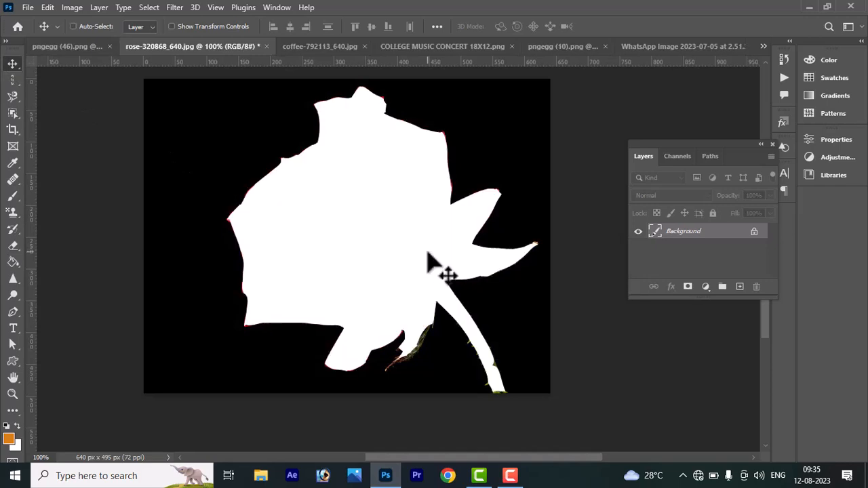
left_click(297, 44)
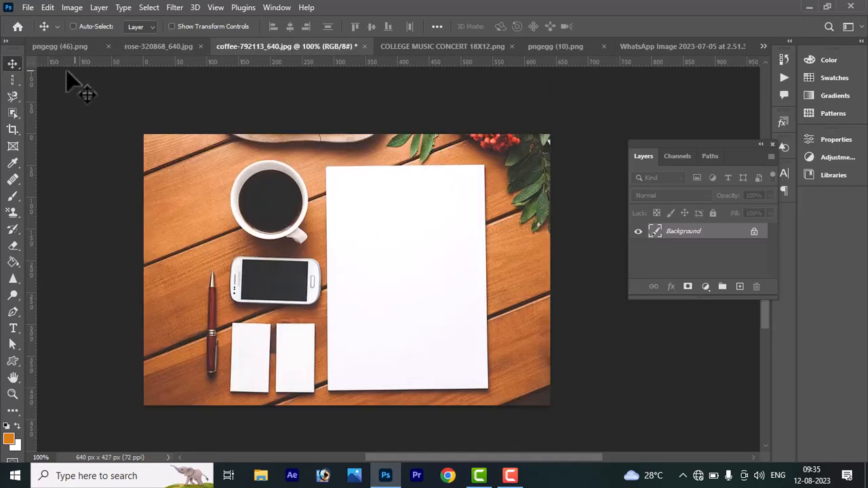
key("ctrl+v")
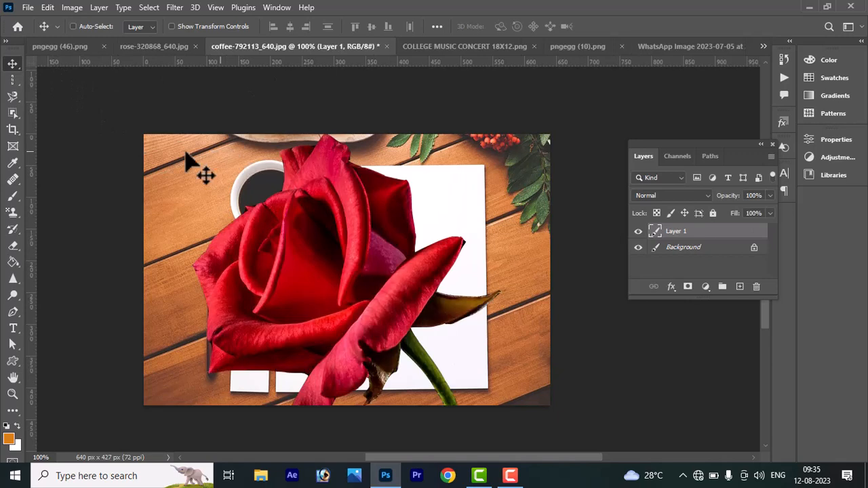
Step: Scale the rose down proportionally with Free Transform until it fits on the large white sheet, and position it in the sheet's middle
left_click_drag(332, 242, 355, 217)
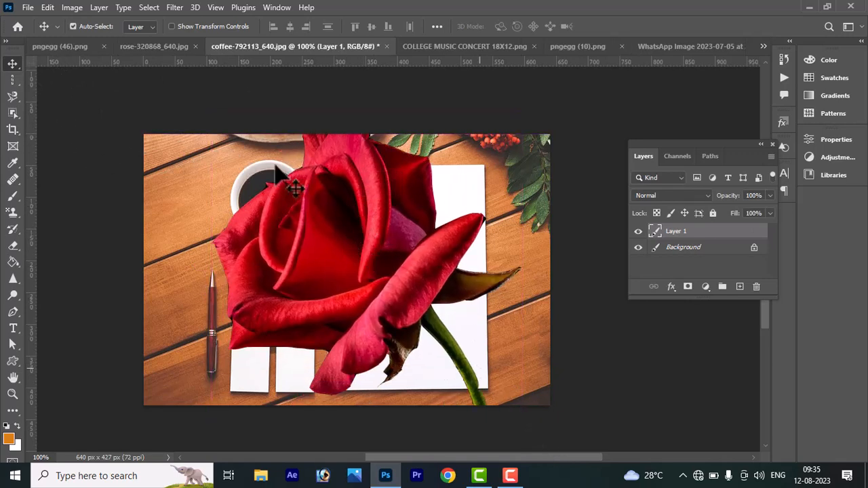
key("ctrl+t")
left_click_drag(216, 117, 310, 203)
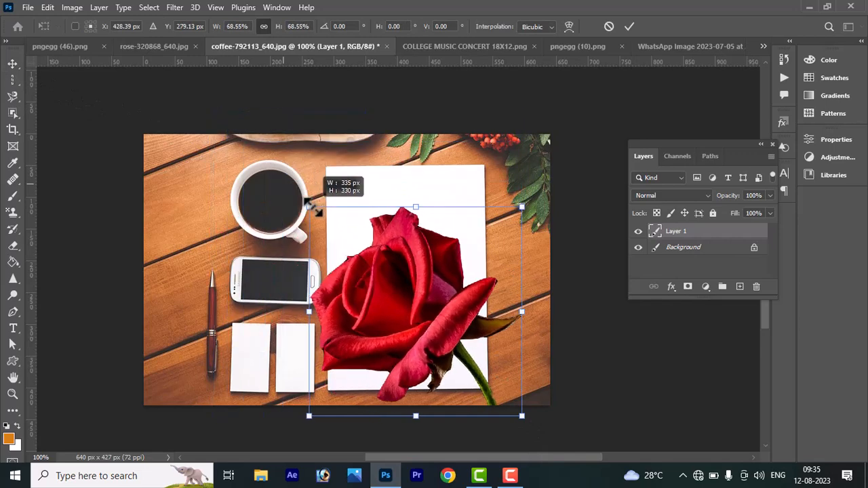
key("Return")
left_click_drag(441, 288, 438, 256)
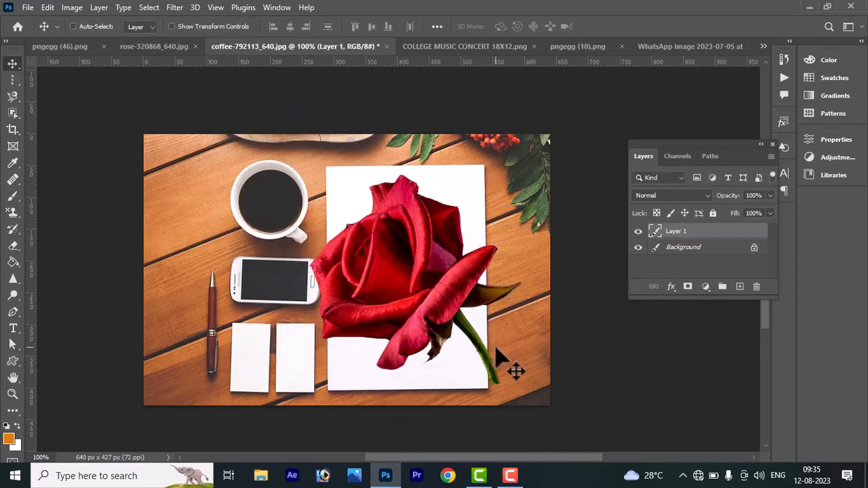
key("ctrl+t")
left_click_drag(520, 384, 461, 324)
key("Return")
left_click_drag(408, 254, 432, 278)
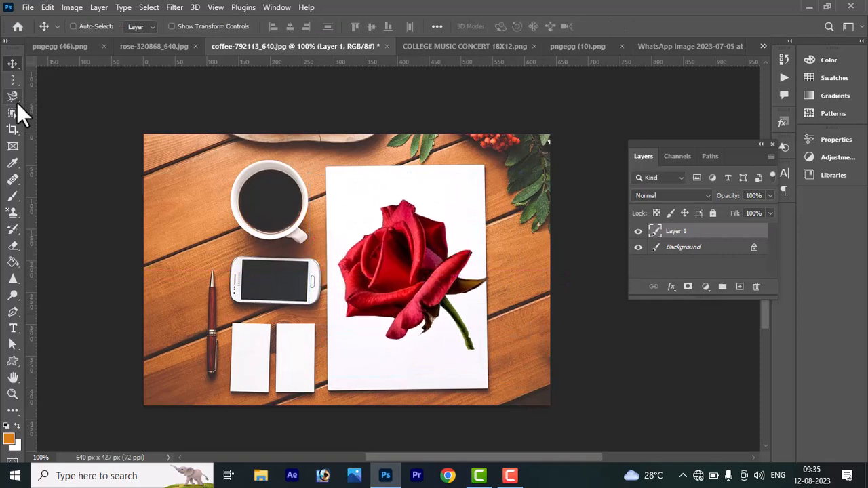
Step: Draw a loose freehand Lasso selection around the coffee cup and clear it
left_click(20, 96)
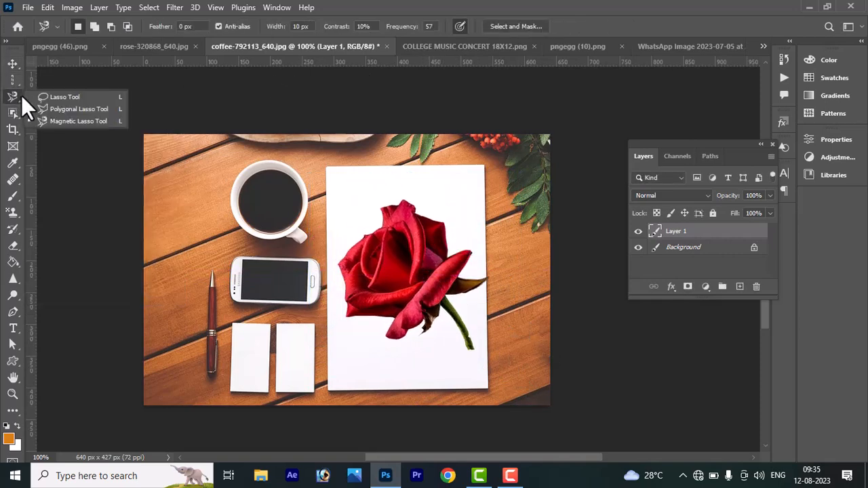
left_click(79, 109)
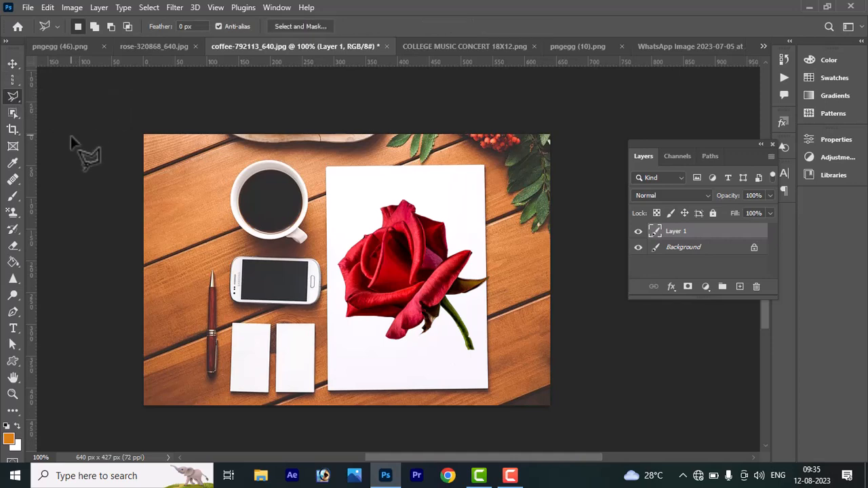
right_click(12, 99)
left_click(62, 98)
mouse_move(215, 168)
left_mouse_down()
mouse_move(288, 155)
mouse_move(314, 185)
mouse_move(319, 233)
mouse_move(291, 249)
mouse_move(253, 249)
mouse_move(210, 209)
mouse_move(215, 168)
left_mouse_up()
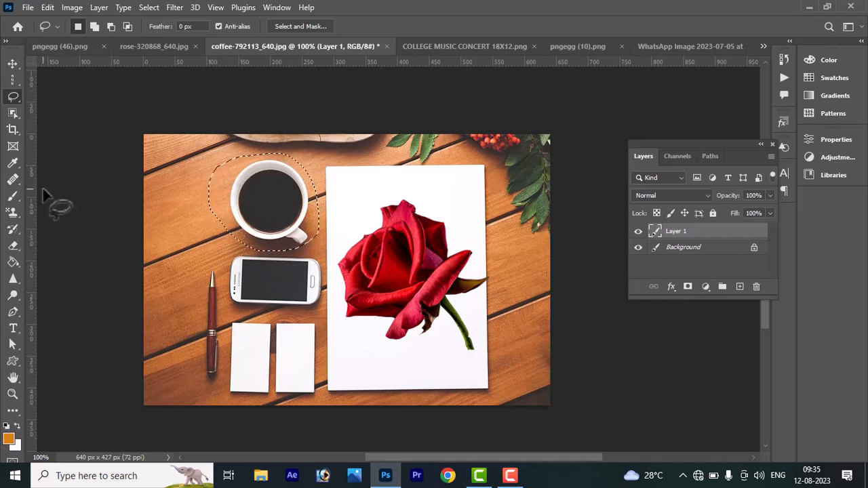
left_click(158, 172)
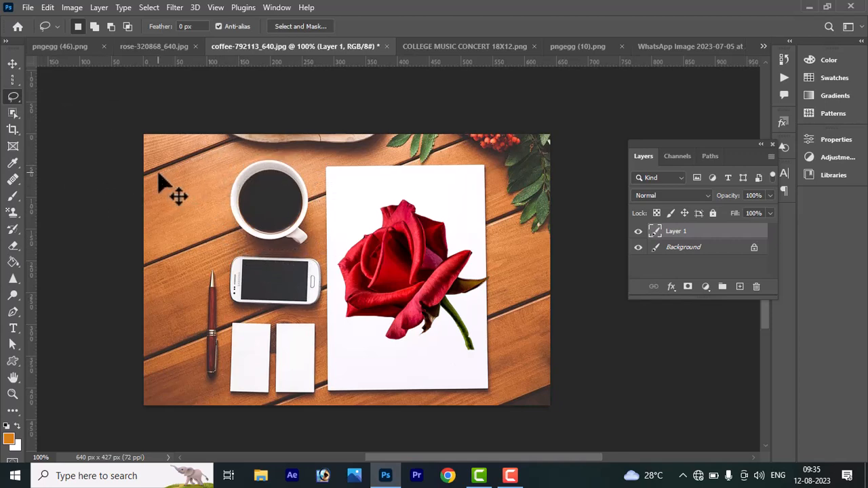
Step: Outline the small white card nearest the large sheet with the Polygonal Lasso tool, and clear the selection
right_click(11, 101)
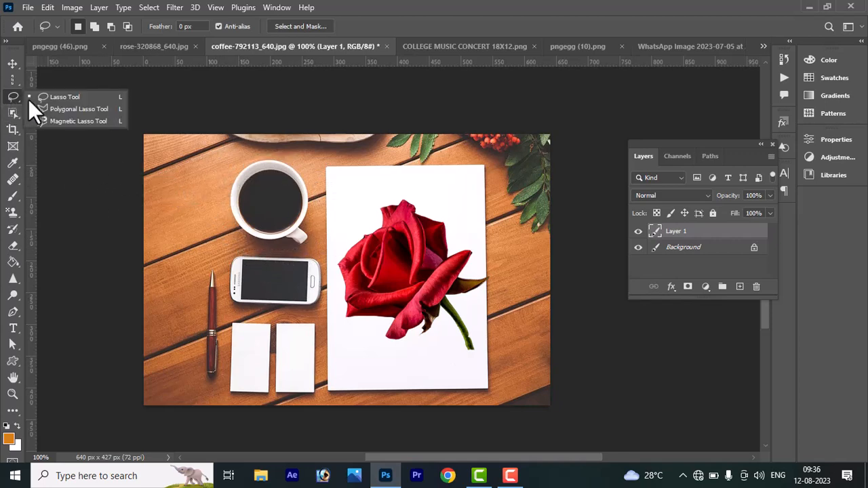
left_click(64, 108)
left_click(276, 326)
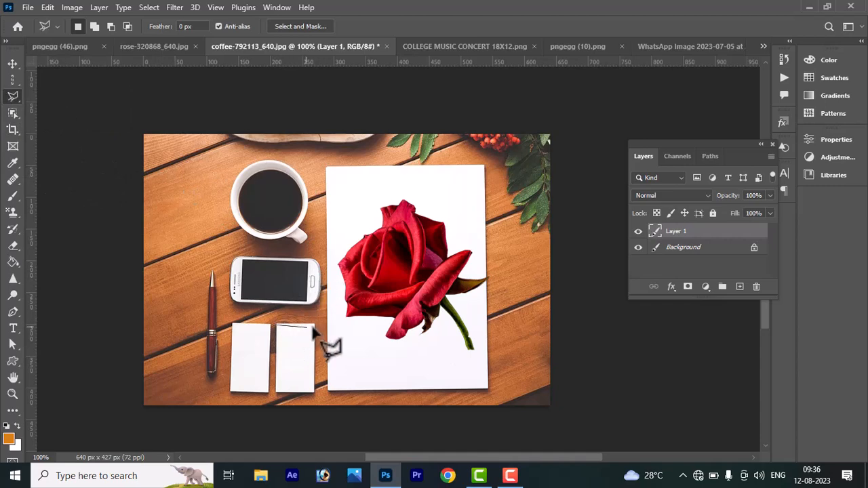
left_click(313, 327)
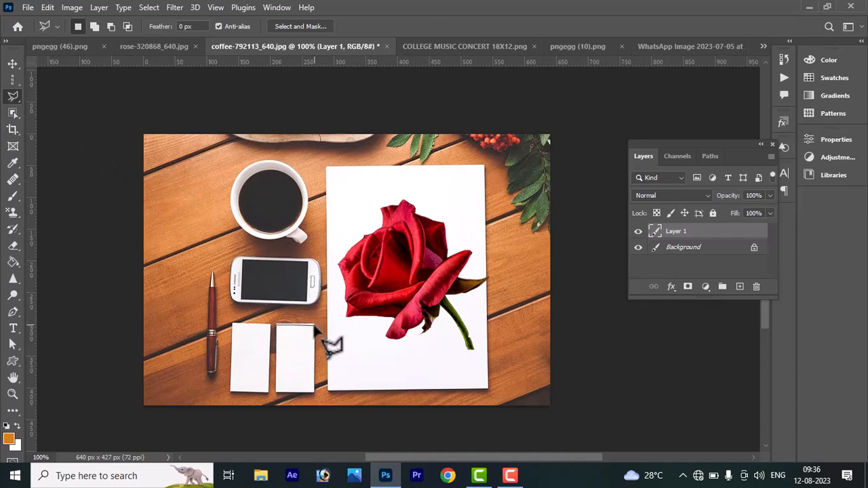
left_click(313, 392)
left_click(277, 392)
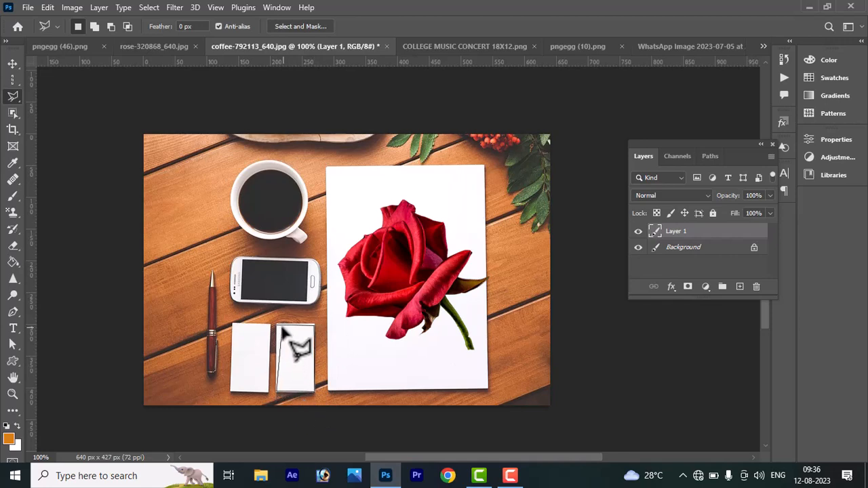
left_click(277, 326)
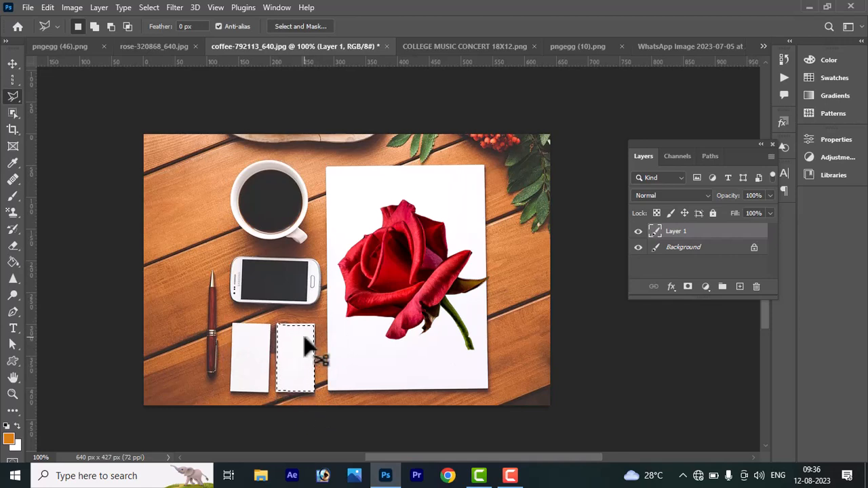
key("ctrl+d")
Step: Select the coffee cup including its handle by tracing its edge with the Magnetic Lasso tool, and switch to the Move tool
right_click(14, 97)
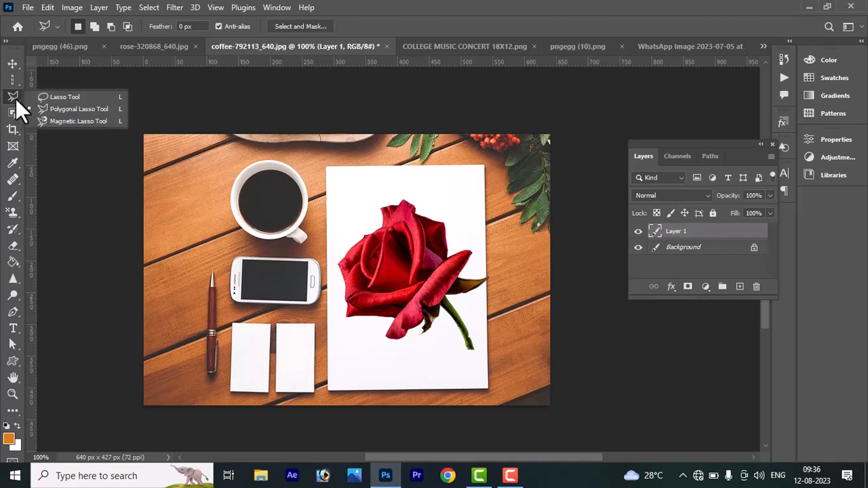
left_click(68, 121)
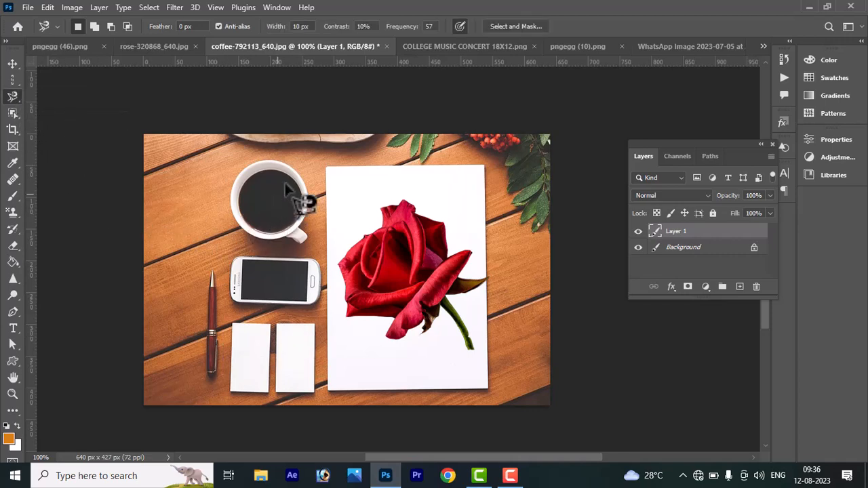
left_click(272, 160)
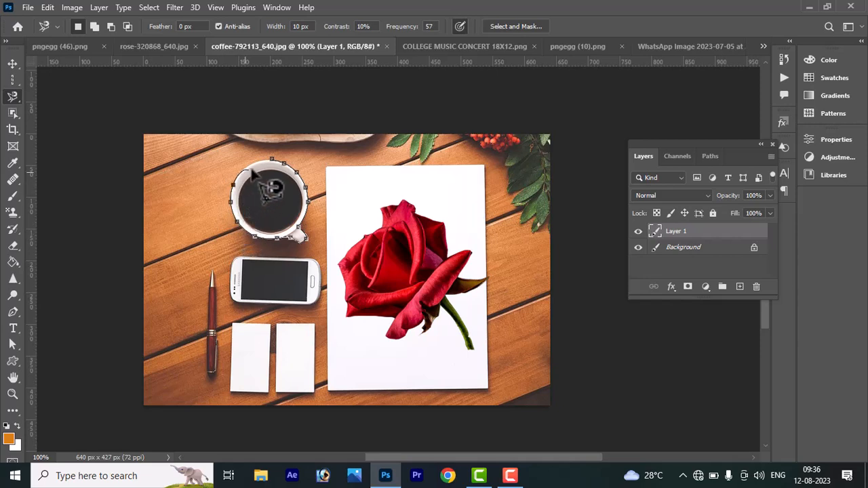
left_click(273, 163)
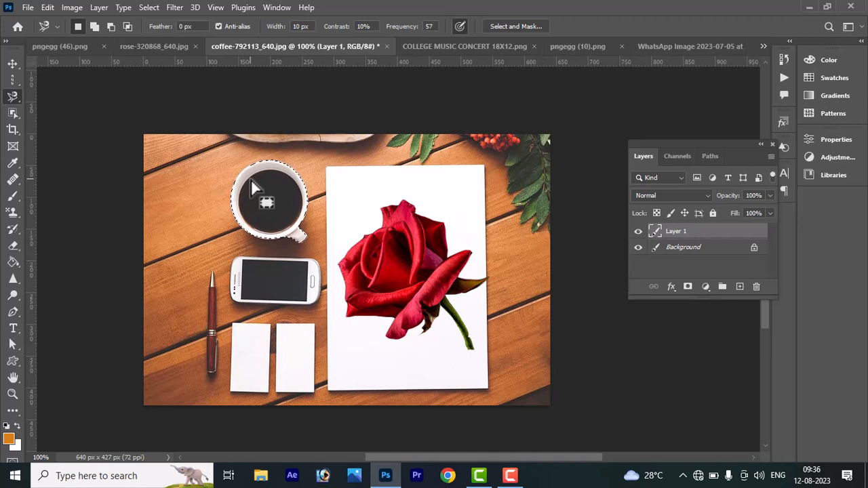
right_click(18, 95)
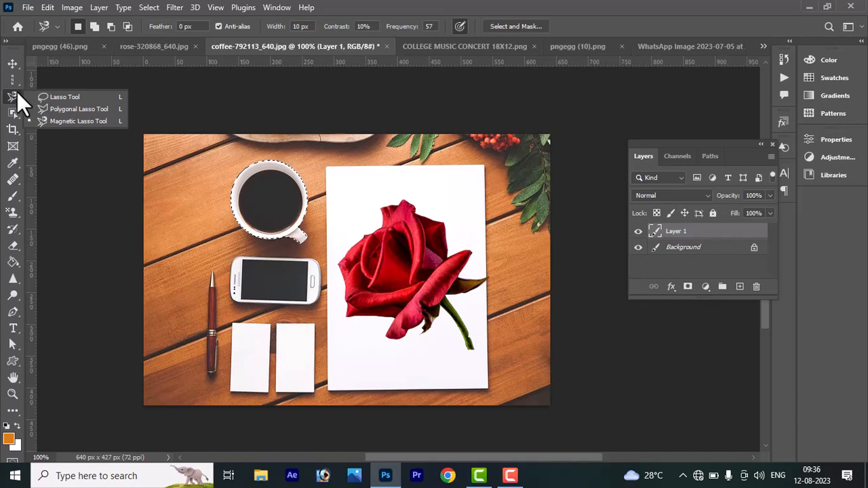
left_click(12, 63)
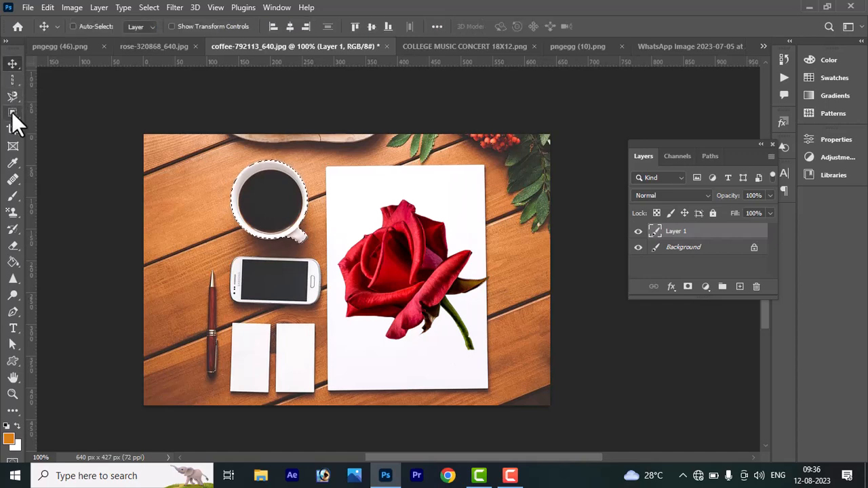
Step: Clear the cup selection and try to select the coffee cup with the Object Selection tool while the rose layer is active
key("ctrl+d")
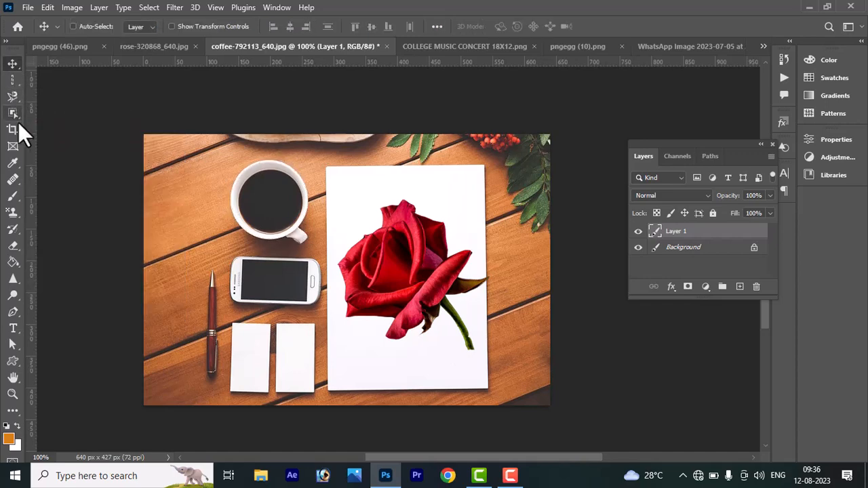
right_click(19, 121)
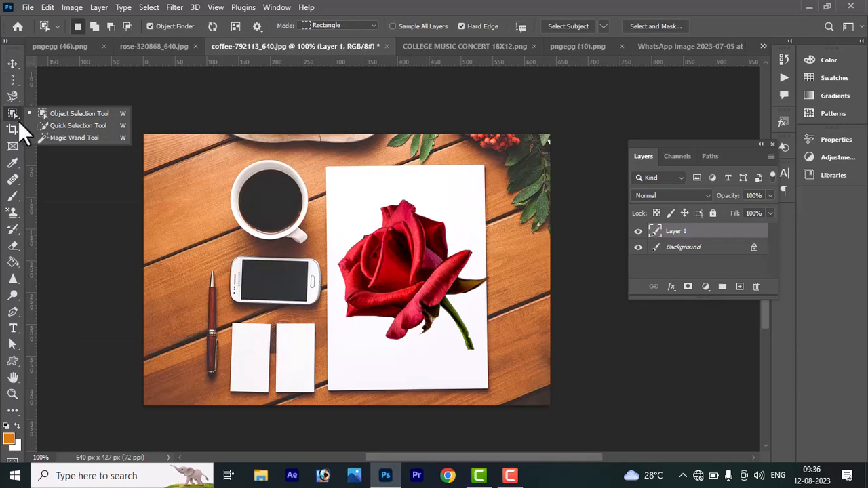
left_click(86, 115)
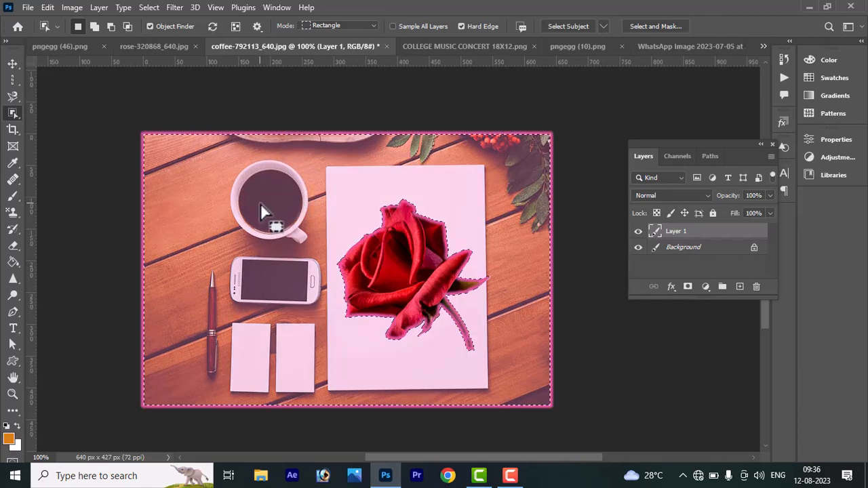
left_click(301, 222)
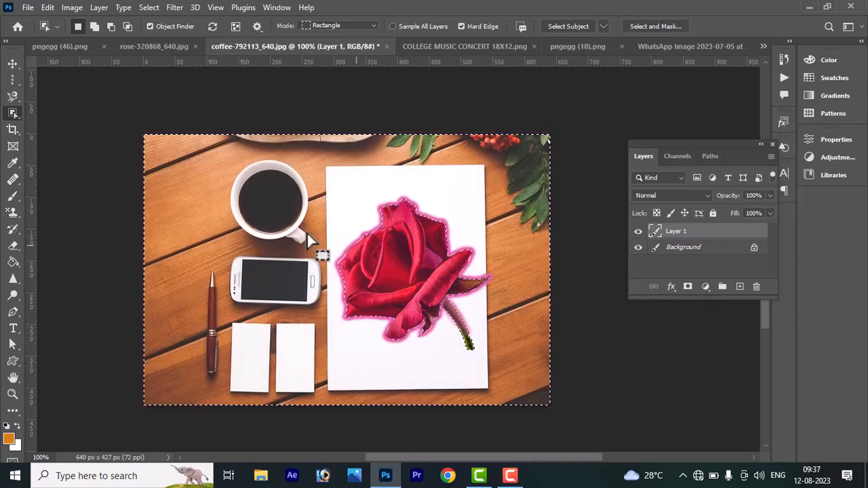
left_click(286, 225)
left_click(242, 209)
left_click(236, 212)
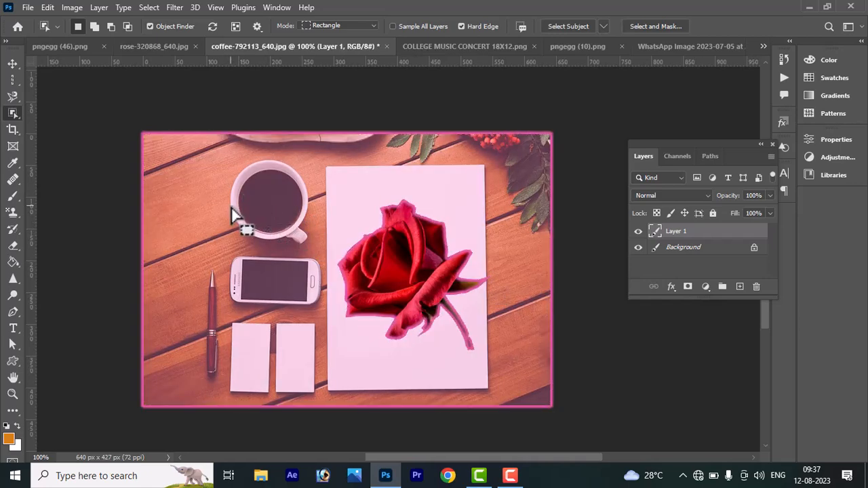
Step: Try the Object Selection tool on the phone and the cup handle, clearing each selection, and switch to the Move tool
left_click(305, 281)
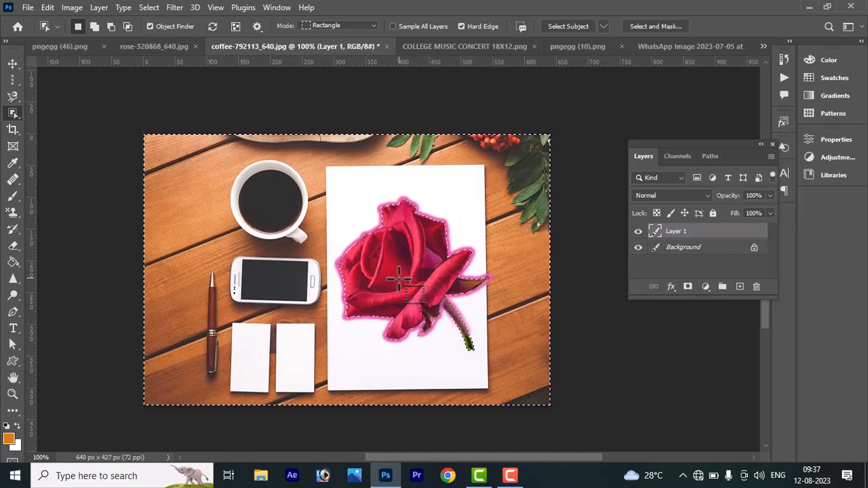
key("ctrl+d")
left_click(303, 231)
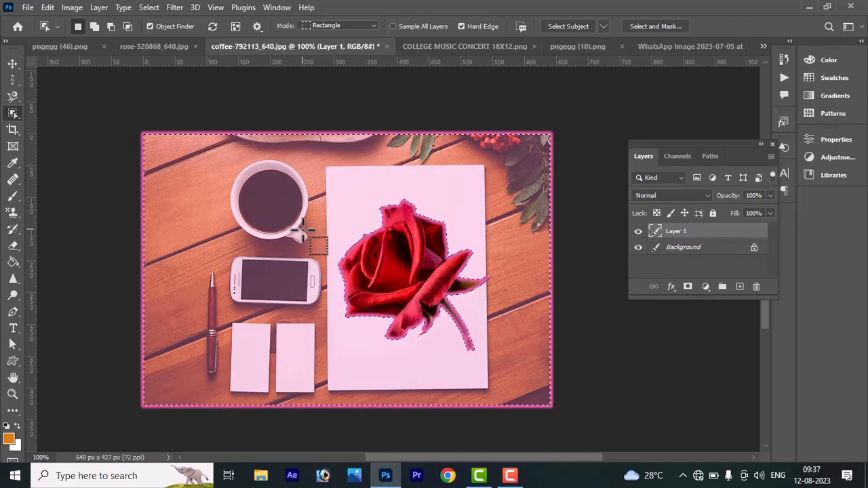
key("ctrl+d")
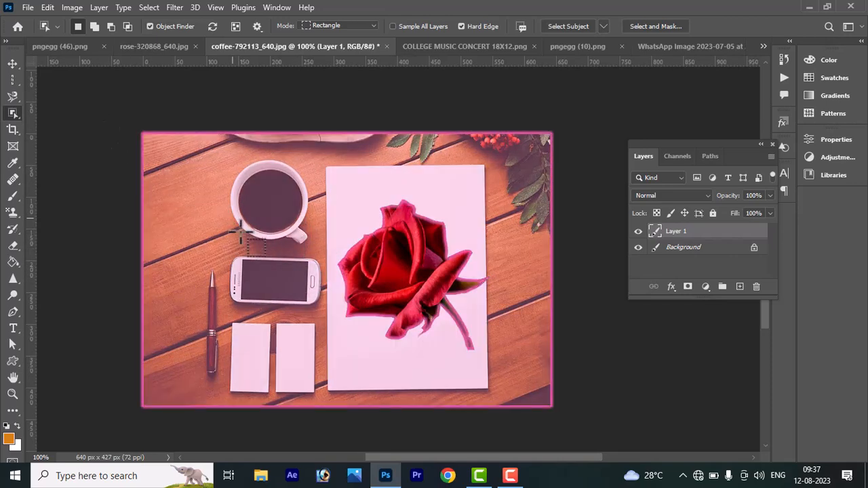
left_click(235, 275)
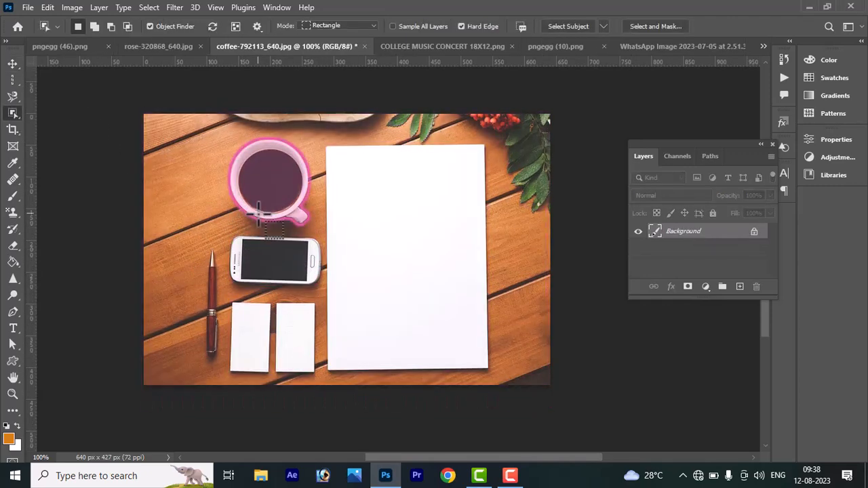
left_click(13, 61)
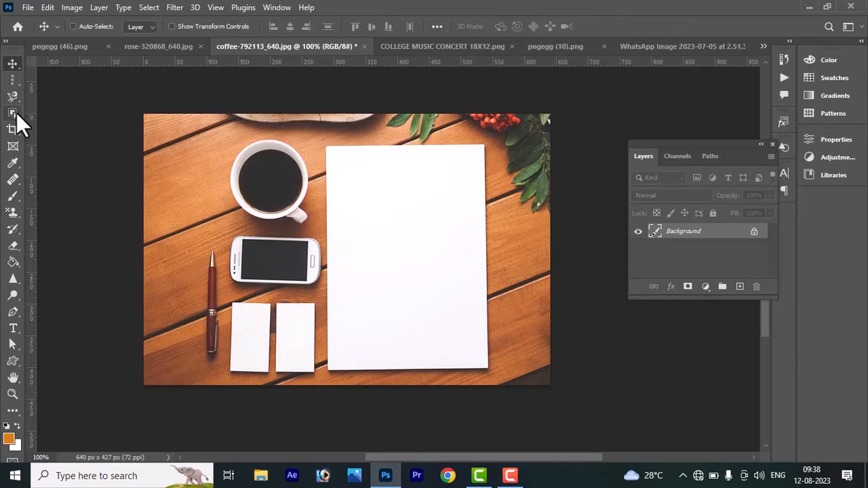
Step: Brush over the large sheet, cup, phone, cards and wooden table with the Quick Selection tool, and clear the selection
left_click_drag(17, 112, 69, 125)
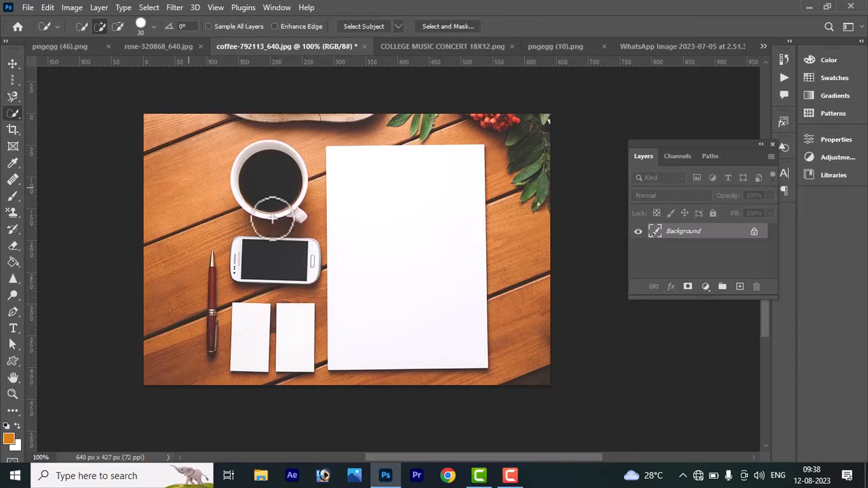
left_click(362, 223)
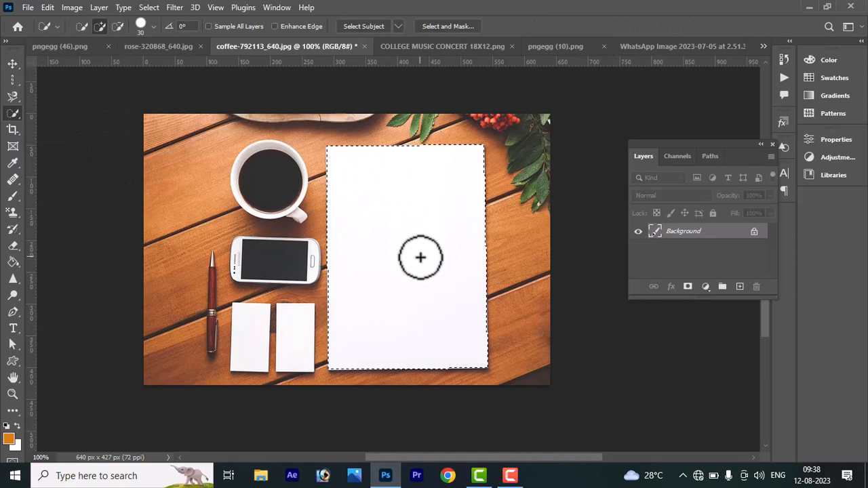
mouse_move(420, 257)
left_mouse_down()
mouse_move(270, 246)
mouse_move(240, 260)
mouse_move(302, 264)
mouse_move(255, 178)
left_mouse_up()
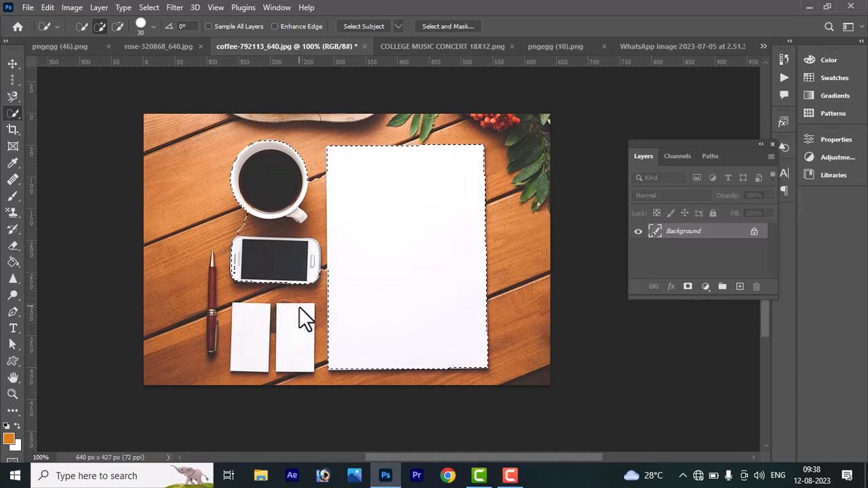
left_click_drag(251, 332, 246, 323)
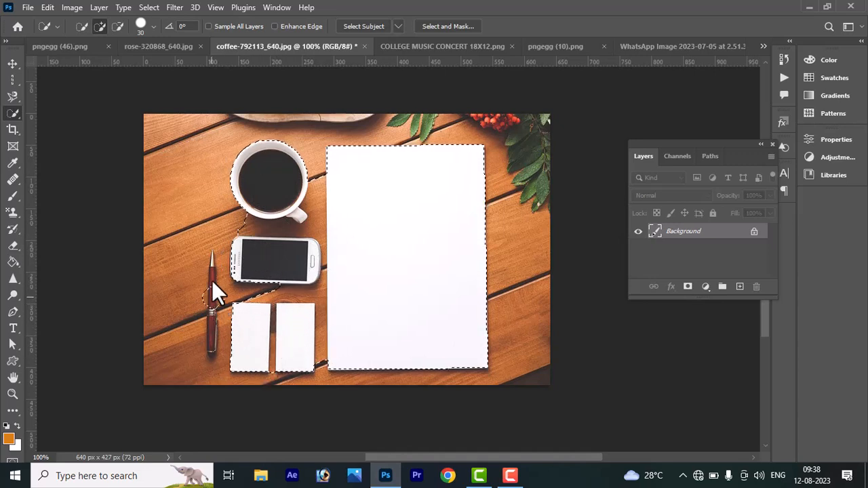
mouse_move(212, 280)
left_mouse_down()
mouse_move(181, 221)
mouse_move(222, 151)
left_mouse_up()
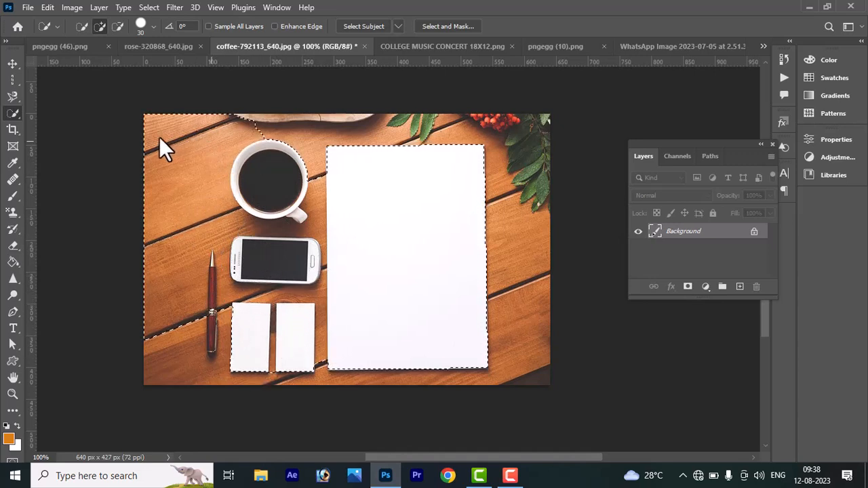
left_click_drag(501, 152, 515, 345)
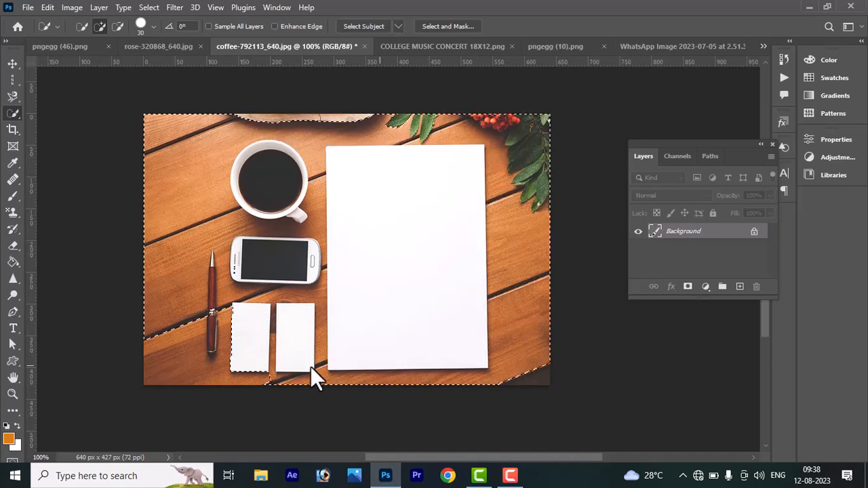
left_click_drag(525, 387, 211, 375)
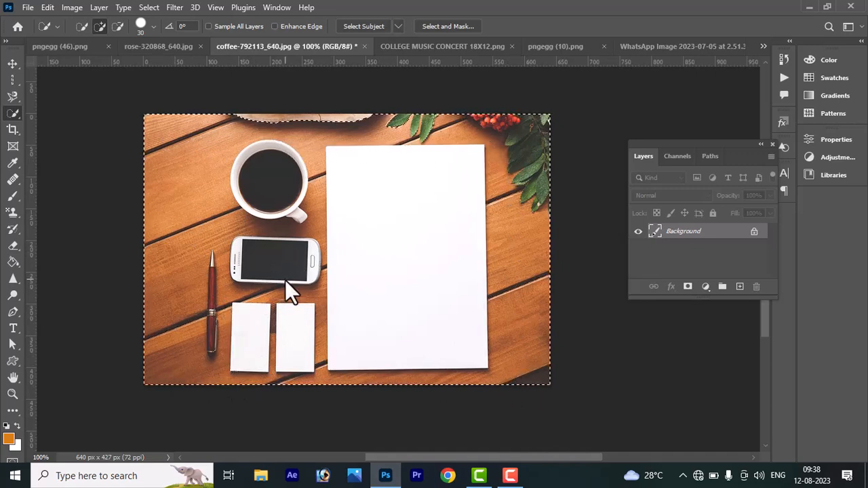
key("ctrl+d")
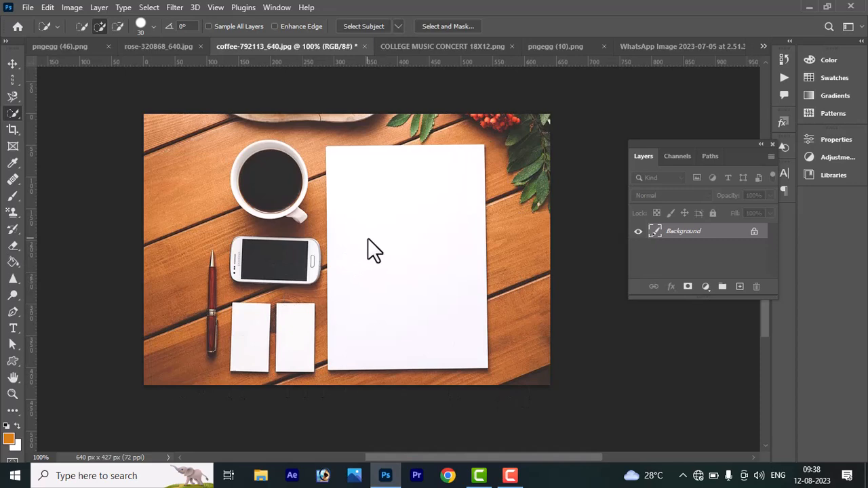
Step: Switch to the Magic Wand tool
right_click(10, 113)
left_click(87, 139)
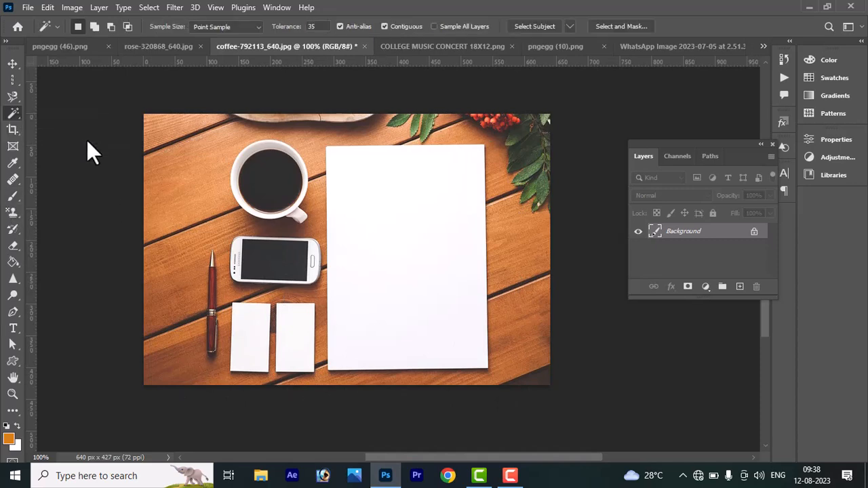
left_click(24, 10)
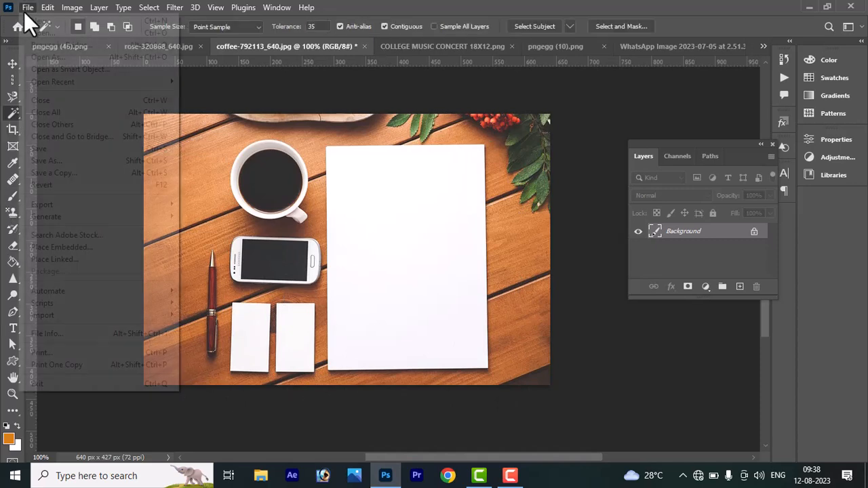
left_click(45, 30)
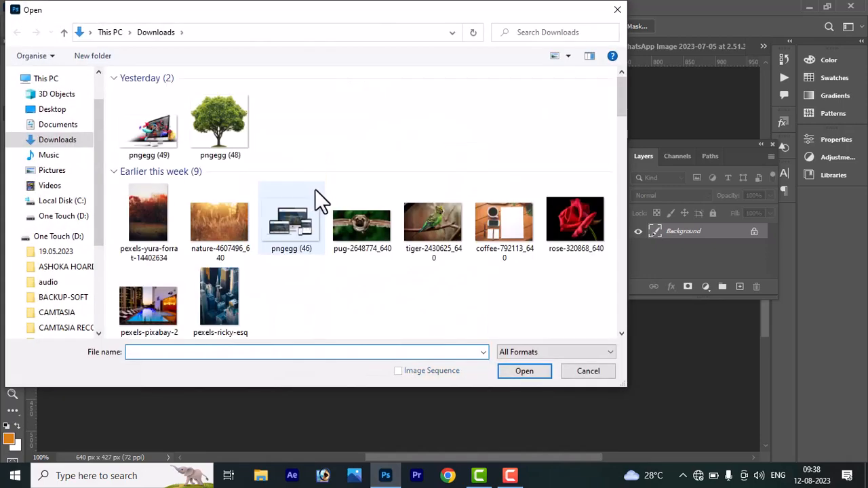
left_click(574, 365)
Step: Switch to the rose-320868_640.jpg document, undo its last two changes and clear the selection around the rose
left_click(402, 47)
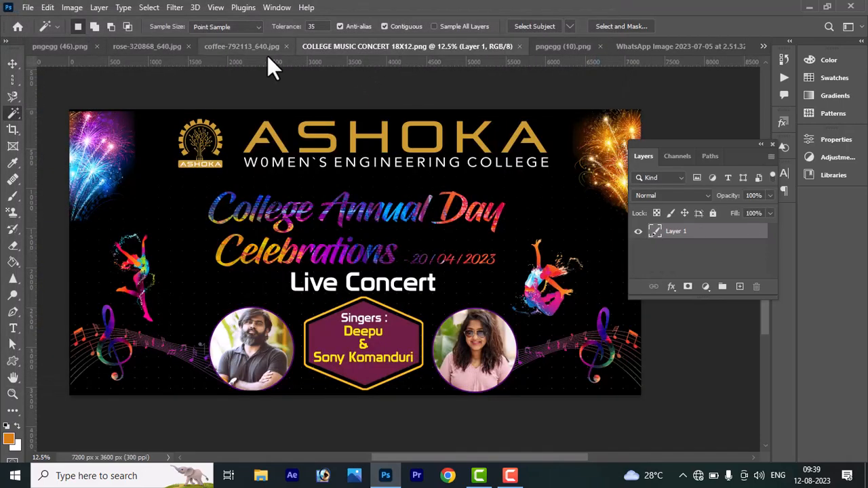
left_click(173, 46)
key("ctrl+z")
key("ctrl+z")
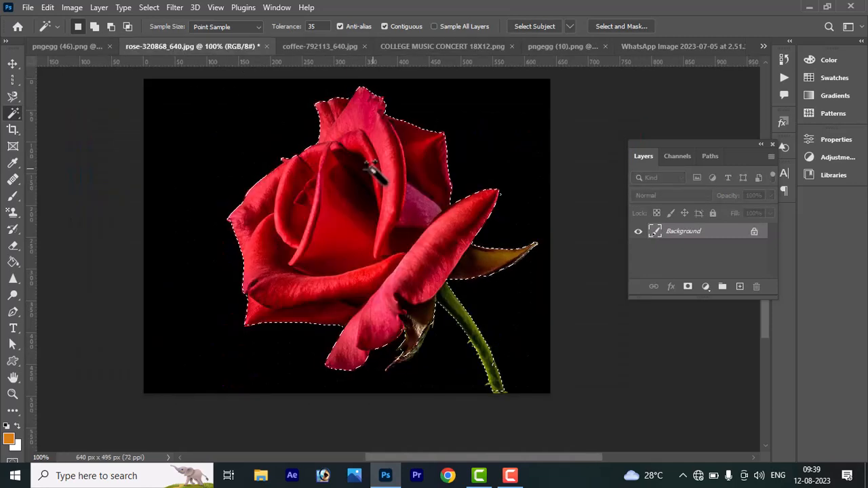
key("ctrl+d")
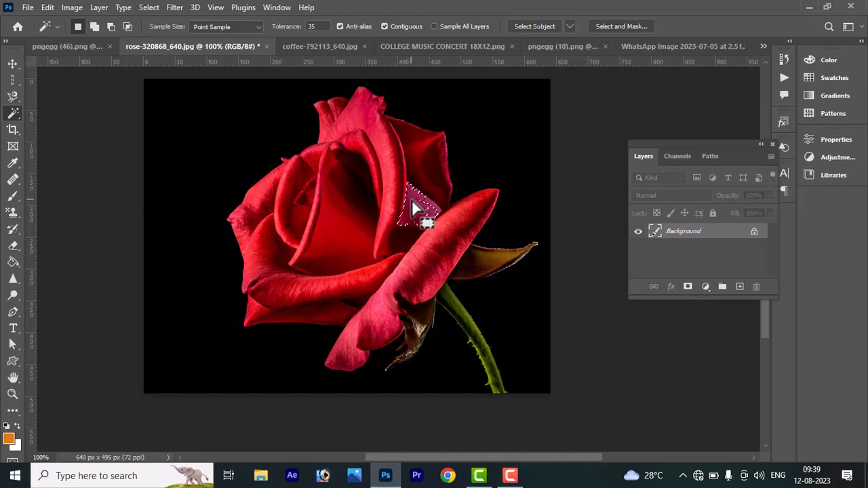
Step: Select individual petal areas of the rose with the Magic Wand tool, and clear the selection
left_click(429, 159)
left_click(380, 148)
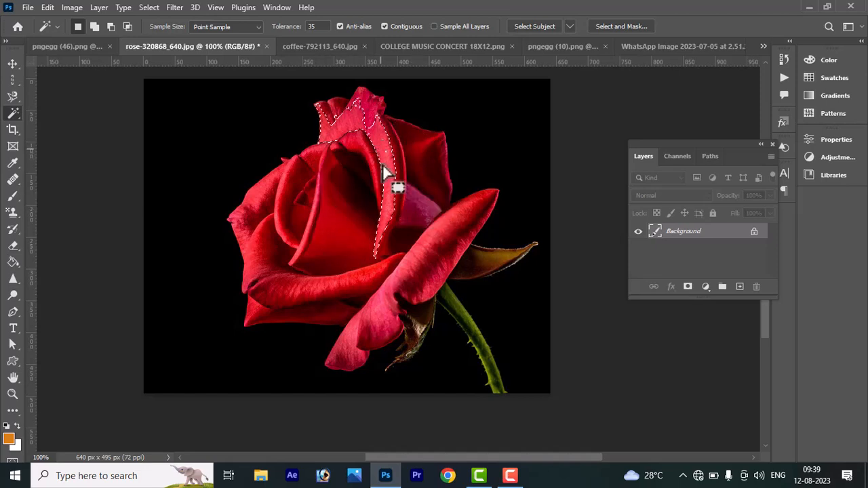
left_click(468, 325)
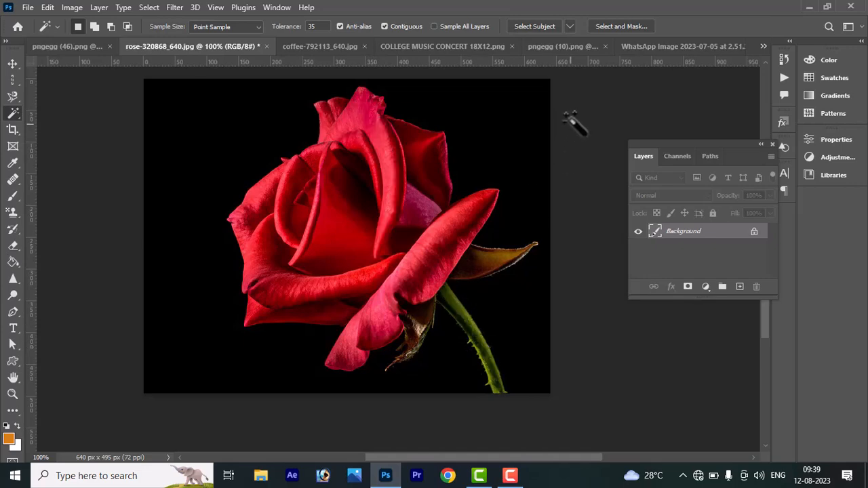
Step: In pngegg (10).png, select the flyers' blue area and the front flyer's white area with the Magic Wand tool, clearing each selection
left_click(566, 49)
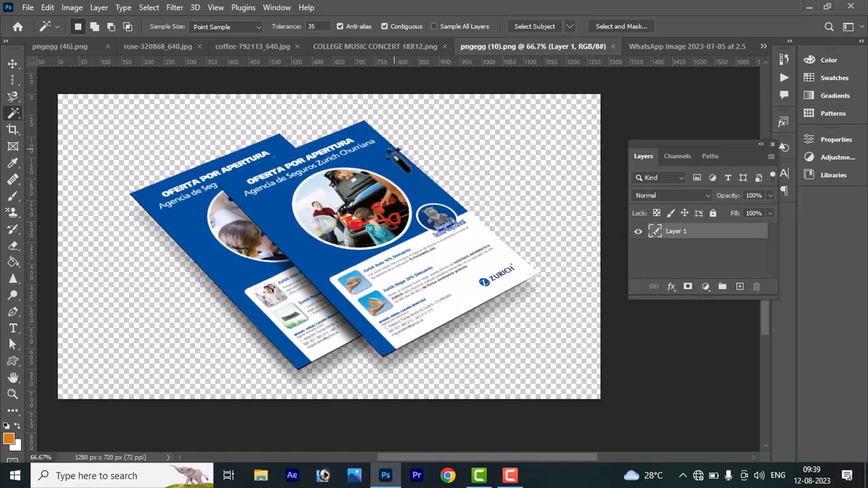
left_click(401, 171)
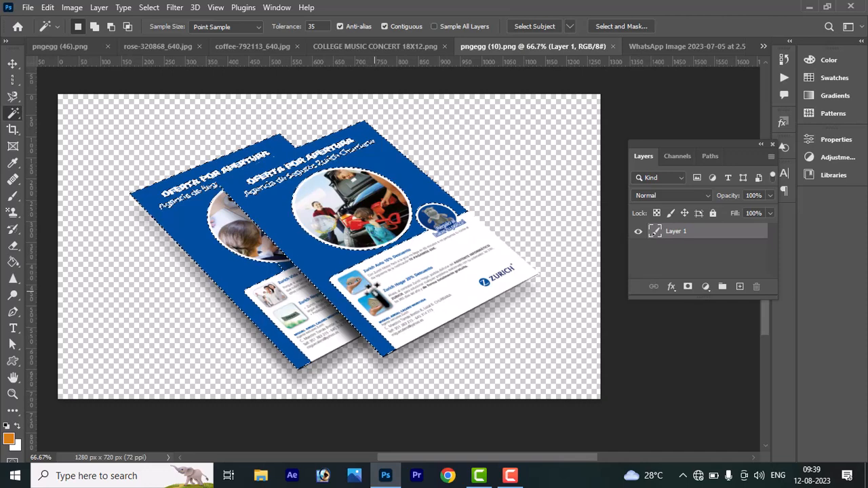
key("ctrl+d")
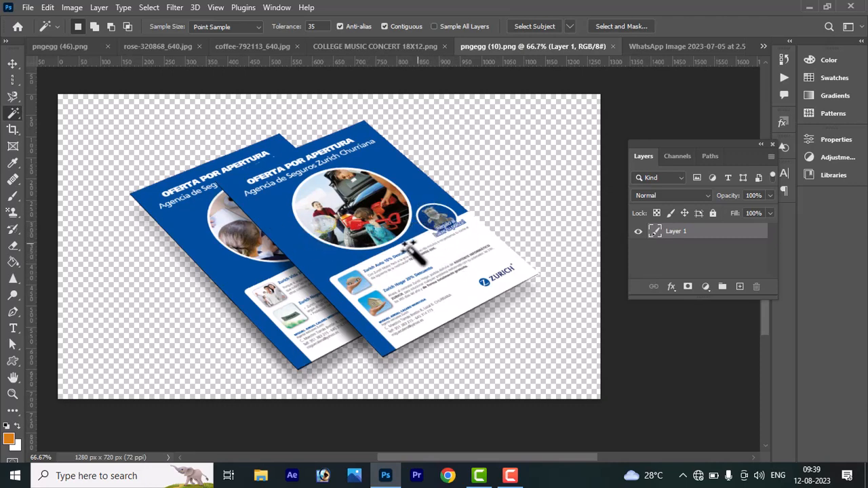
left_click(392, 275)
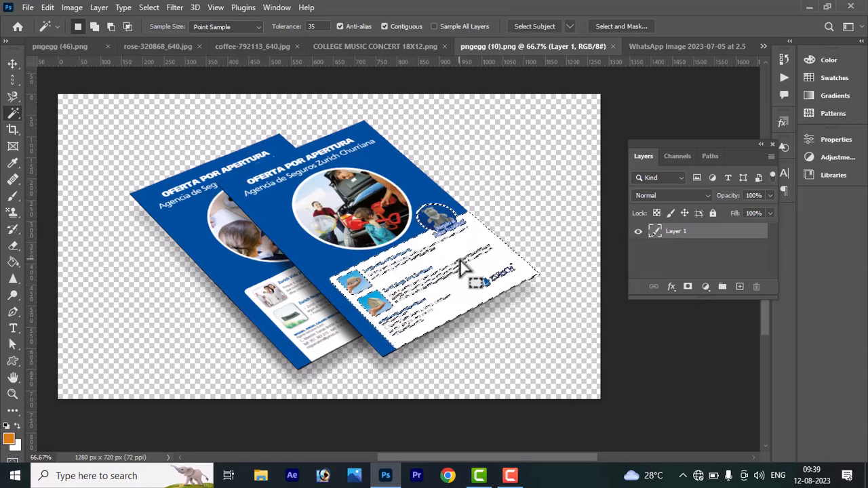
key("ctrl+d")
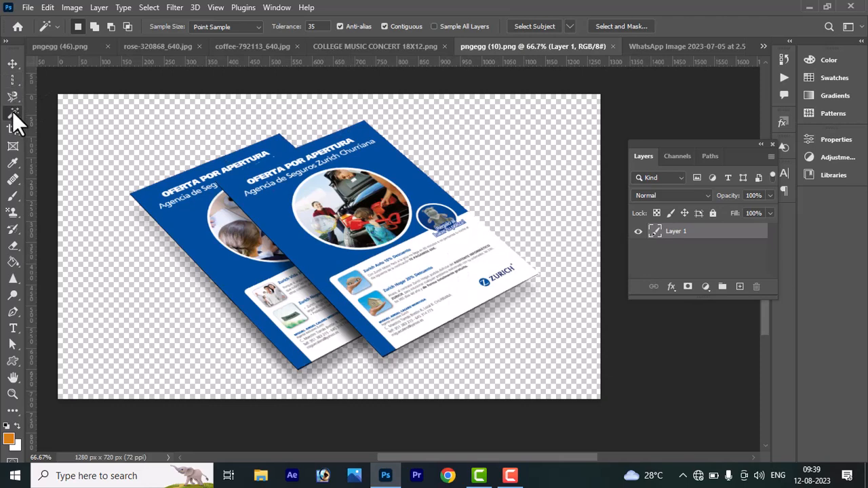
Step: Review the tools grouped with the Move, Marquee, Lasso and Magic Wand tools, and return to the Move tool
left_click(13, 66)
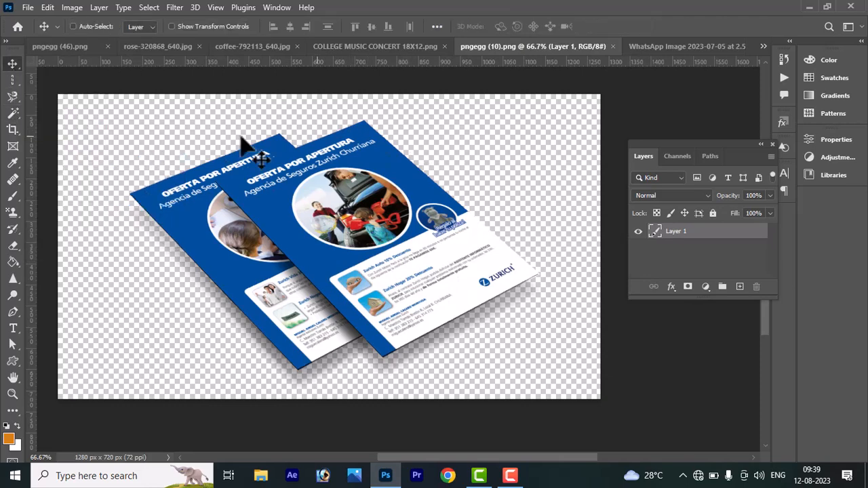
right_click(14, 63)
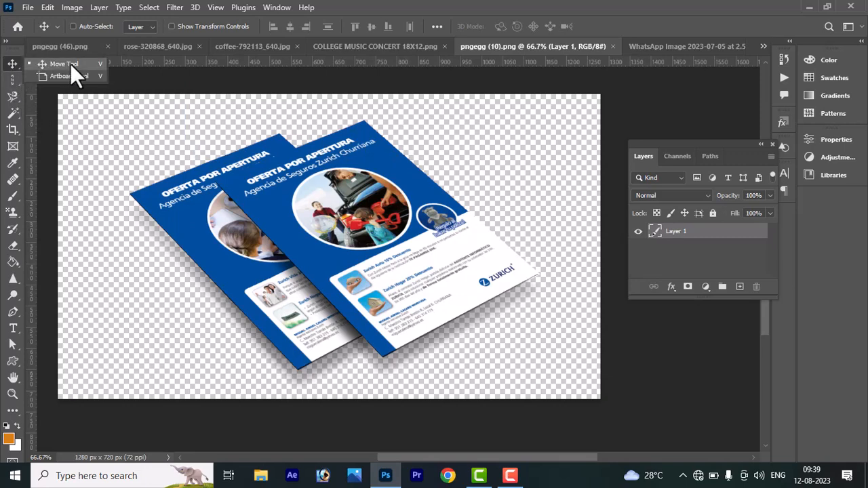
left_click(13, 79)
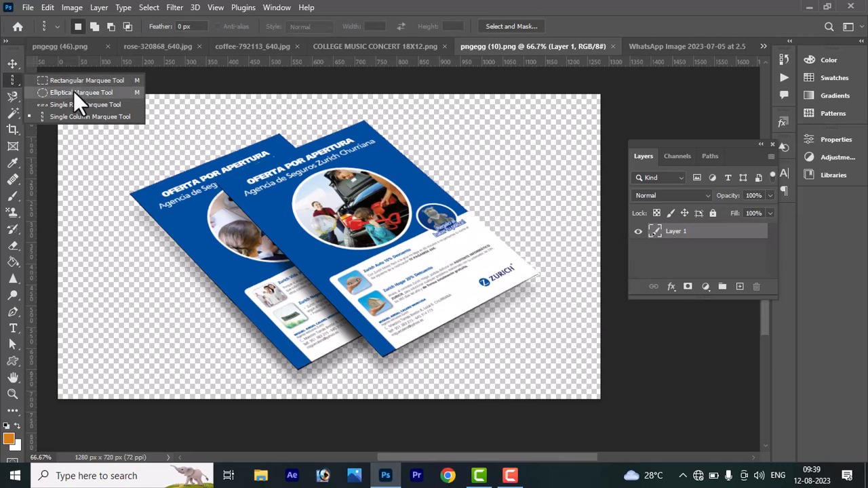
left_click(11, 95)
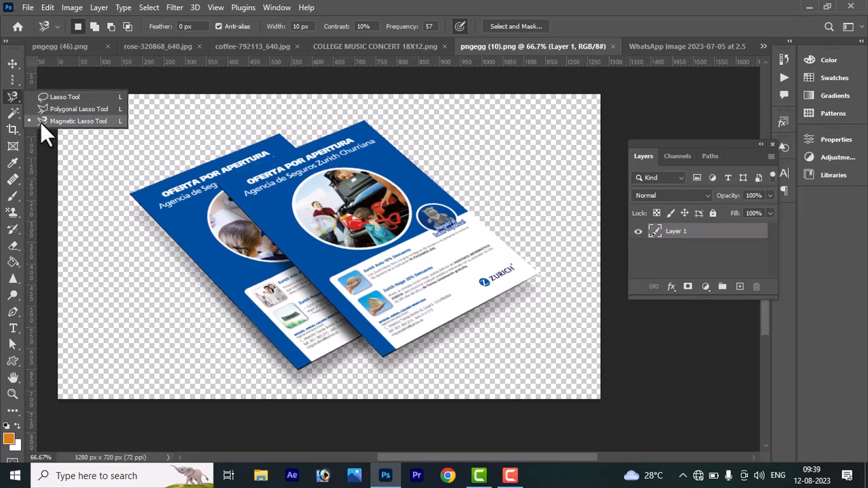
left_click(11, 112)
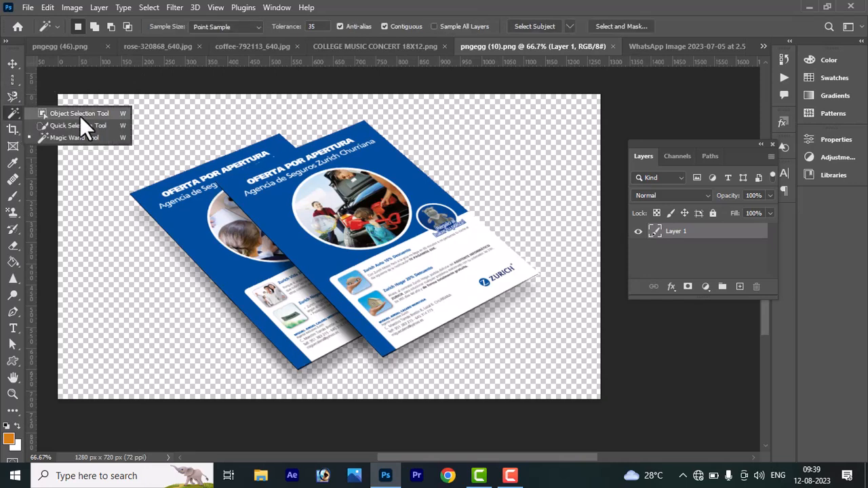
left_click(87, 137)
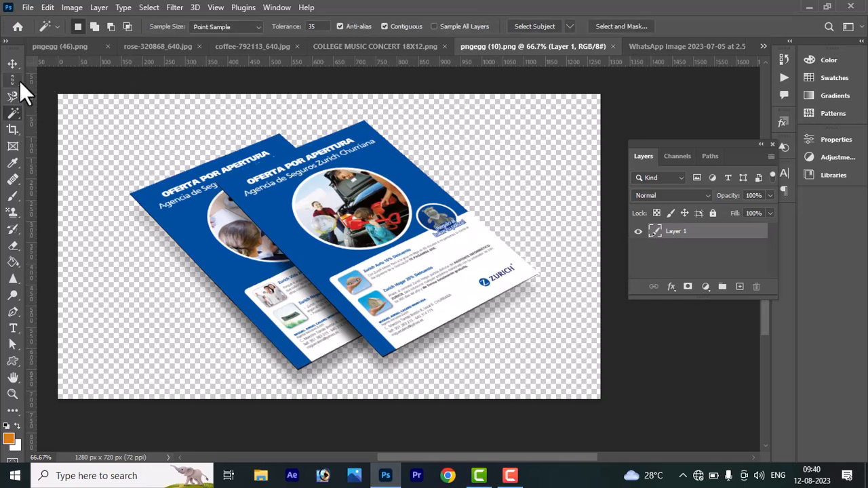
left_click(13, 65)
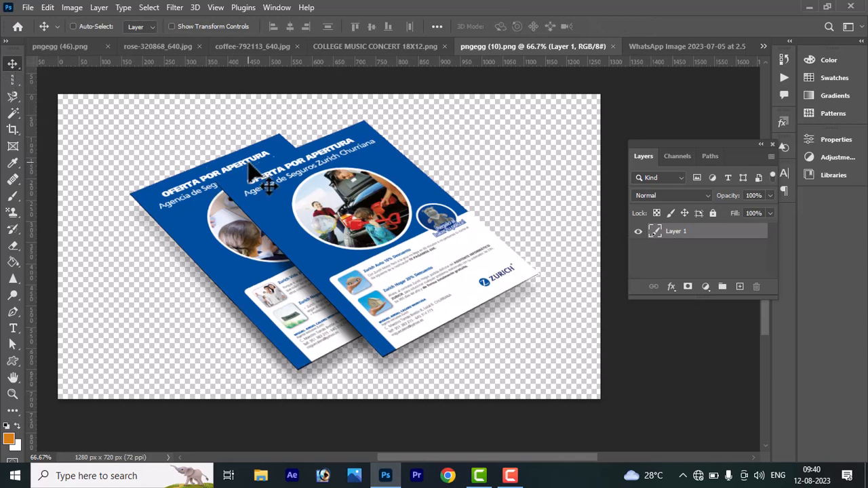